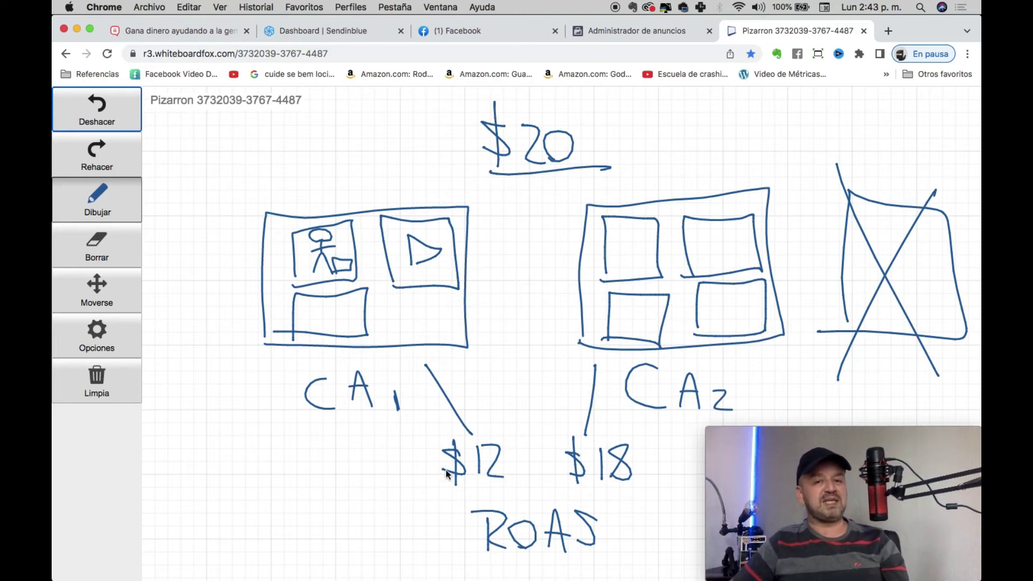
Draw an upward arrow beside the CA1 box and write 20 with a downward arrow next to ROAS
{"action": "mouse_move", "coordinate": [493, 296]}
{"action": "left_mouse_down"}
{"action": "mouse_move", "coordinate": [499, 270]}
{"action": "mouse_move", "coordinate": [457, 224]}
{"action": "mouse_move", "coordinate": [478, 281]}
{"action": "left_mouse_up"}
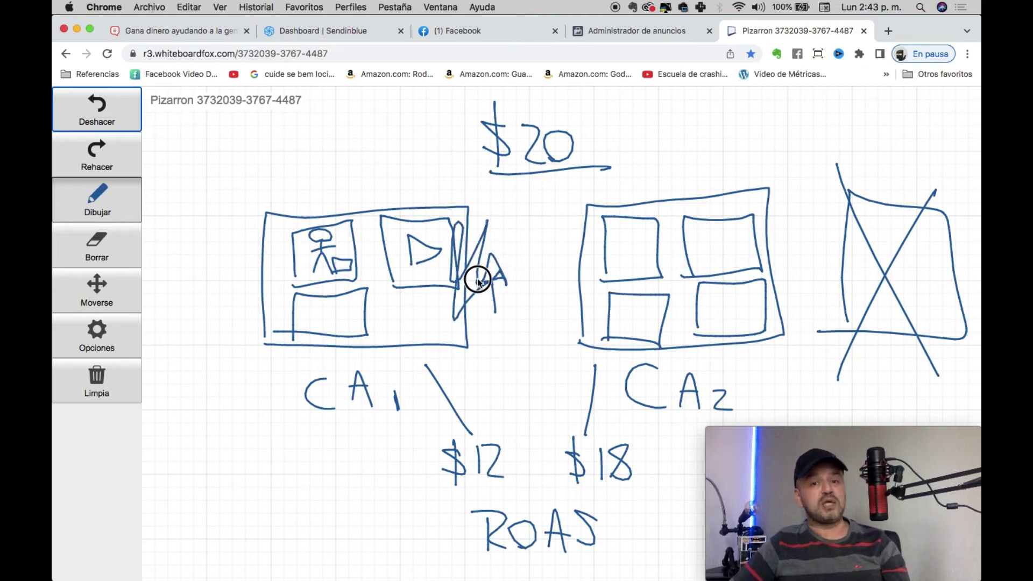
{"action": "left_click", "coordinate": [116, 118]}
{"action": "mouse_move", "coordinate": [498, 280]}
{"action": "left_mouse_down"}
{"action": "mouse_move", "coordinate": [502, 267]}
{"action": "mouse_move", "coordinate": [508, 280]}
{"action": "left_mouse_up"}
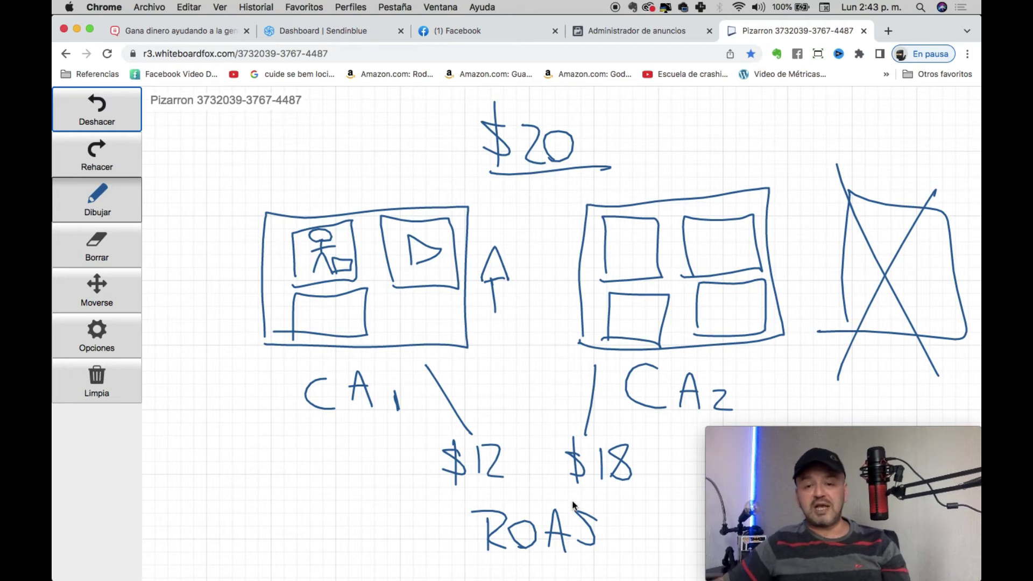
{"action": "mouse_move", "coordinate": [614, 500]}
{"action": "left_mouse_down"}
{"action": "mouse_move", "coordinate": [639, 520]}
{"action": "mouse_move", "coordinate": [658, 502]}
{"action": "mouse_move", "coordinate": [689, 530]}
{"action": "left_mouse_up"}
{"action": "left_click", "coordinate": [695, 545]}
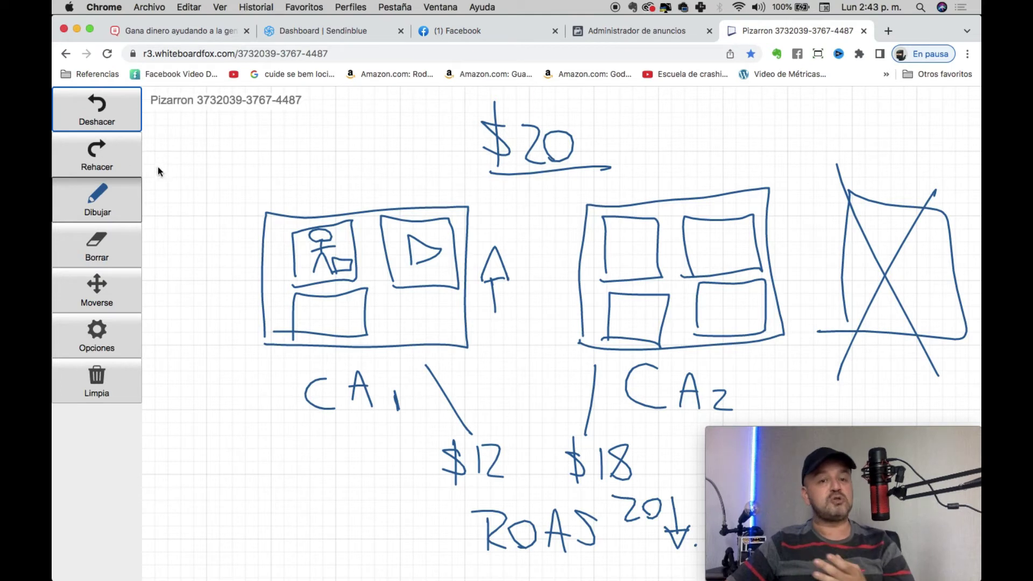
Switch to Administrador de anuncios and start creating a new rule of the Regla personalizada type
{"action": "left_click", "coordinate": [607, 30]}
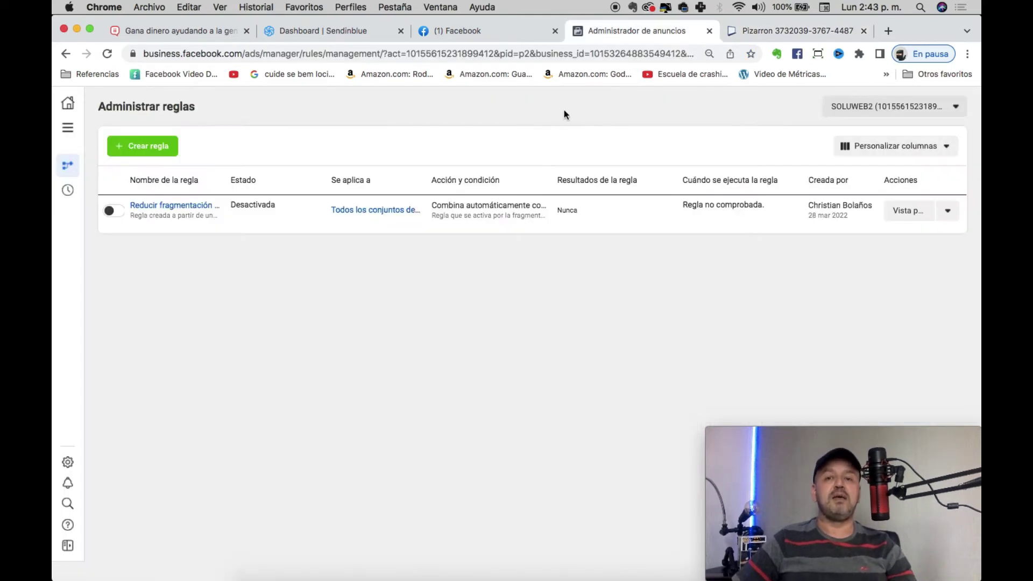
{"action": "left_click", "coordinate": [142, 146]}
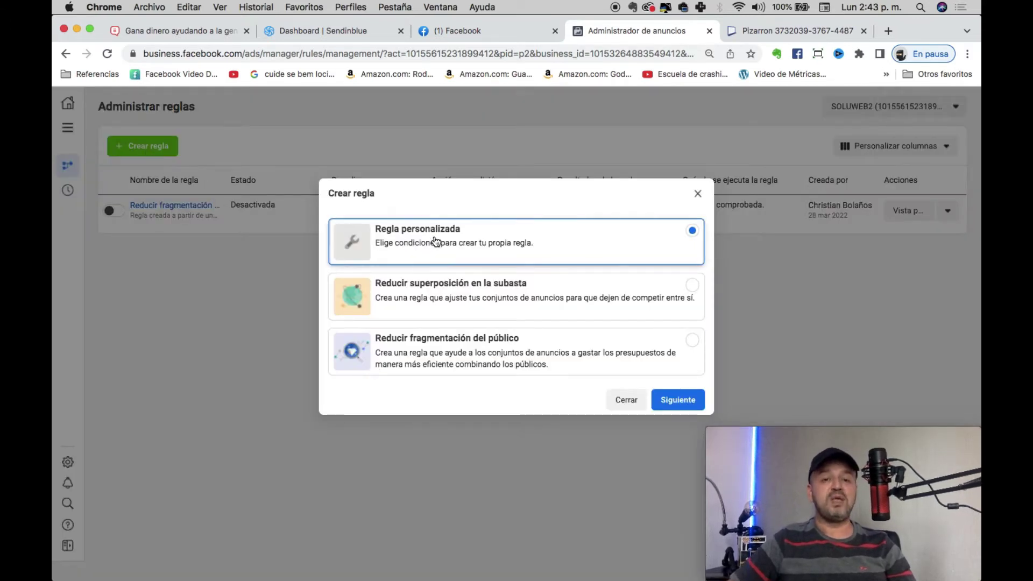
{"action": "left_click", "coordinate": [425, 247]}
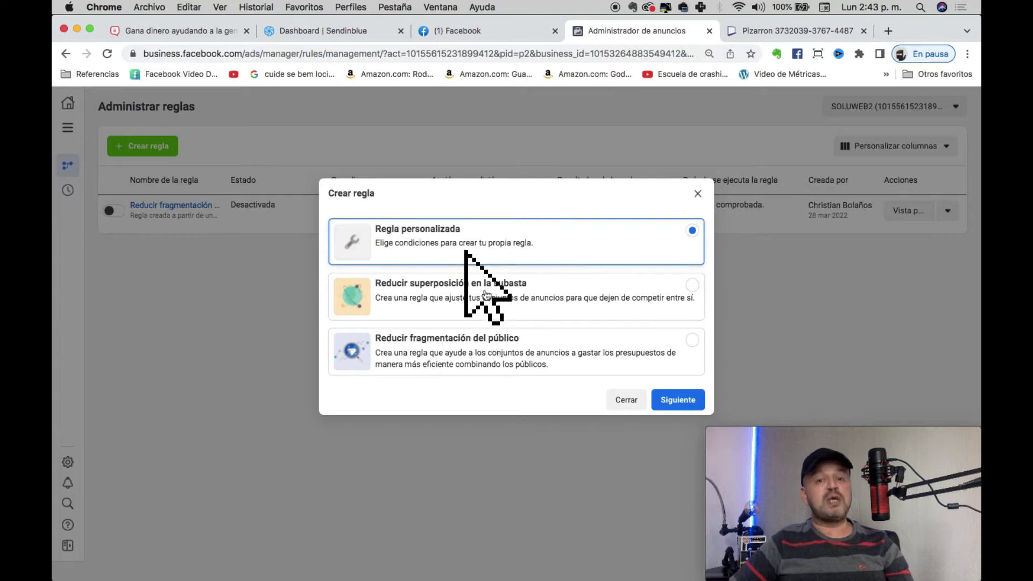
{"action": "left_click", "coordinate": [672, 400]}
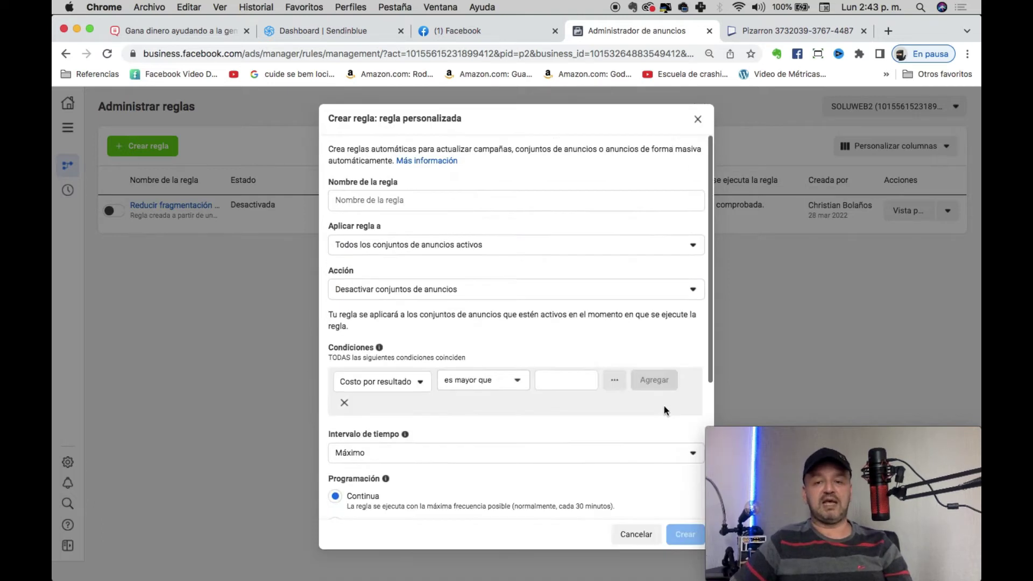
Name the rule "Subir el presupuesto" and apply it to Todos los conjuntos de anuncios activos
{"action": "left_click", "coordinate": [377, 199]}
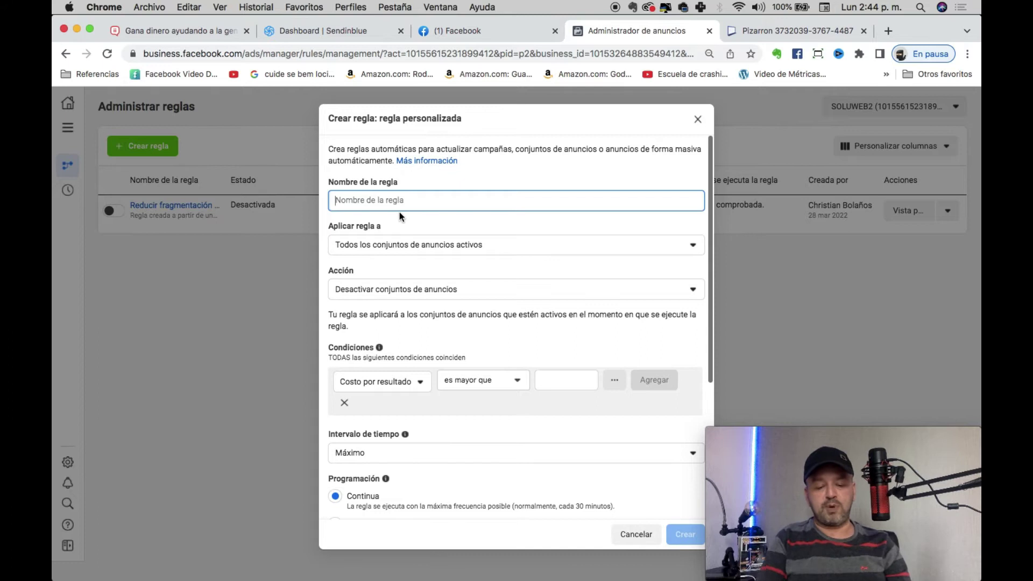
{"action": "type", "text": "Subir el presupuesto"}
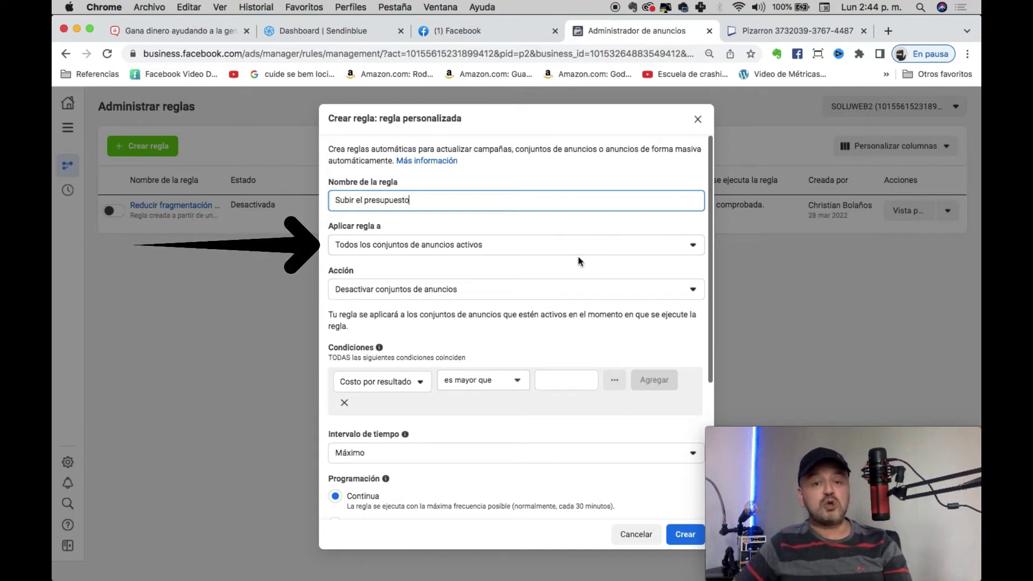
{"action": "left_click", "coordinate": [760, 31]}
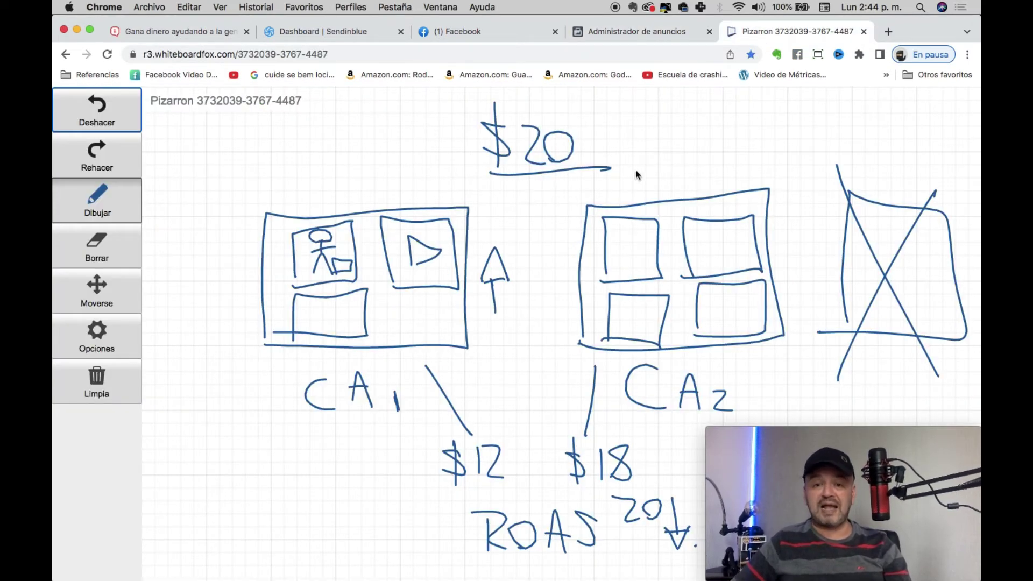
{"action": "left_click", "coordinate": [623, 31]}
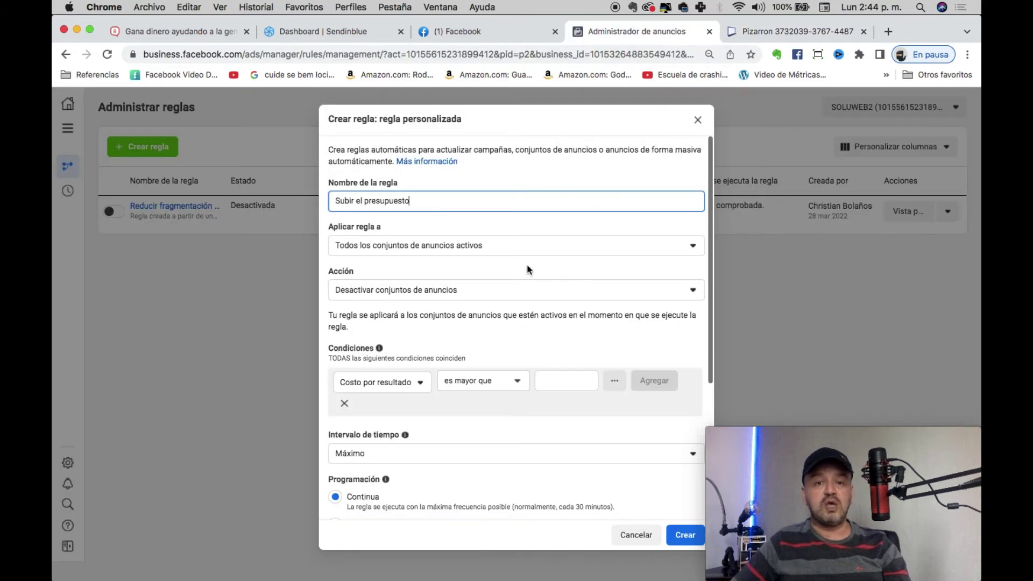
{"action": "left_click", "coordinate": [477, 245]}
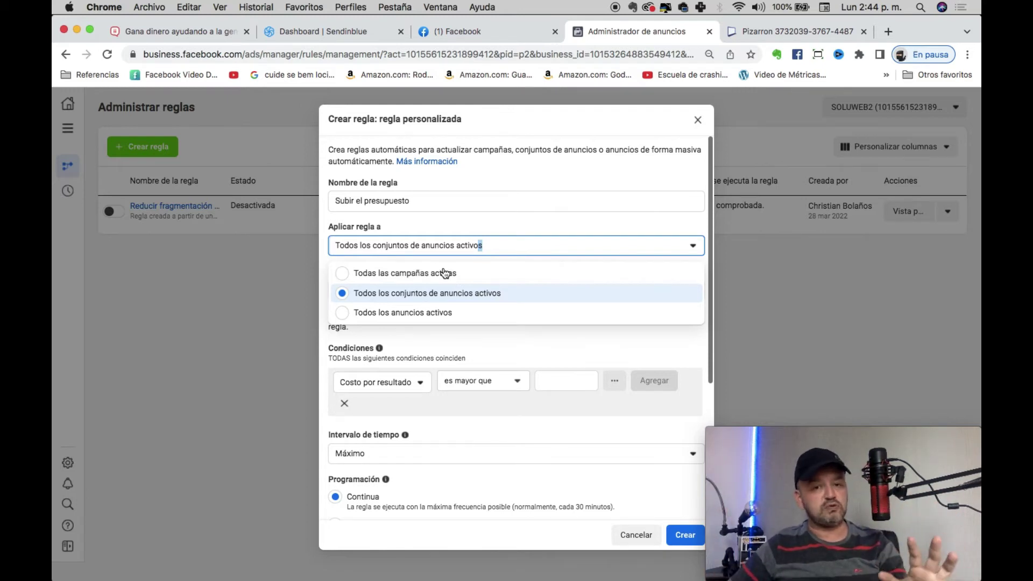
{"action": "left_click", "coordinate": [482, 341]}
{"action": "left_click", "coordinate": [437, 253]}
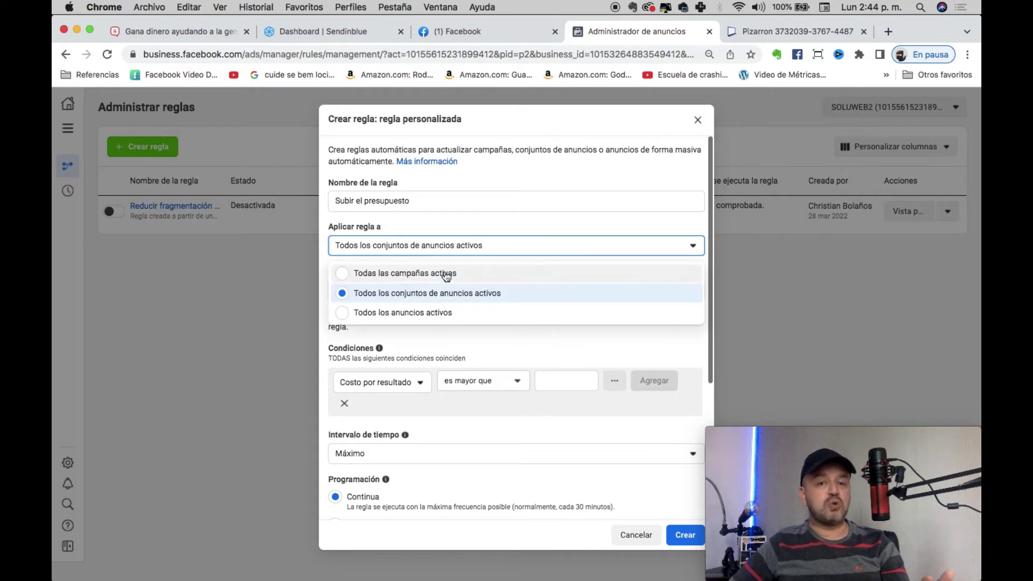
{"action": "left_click", "coordinate": [468, 293]}
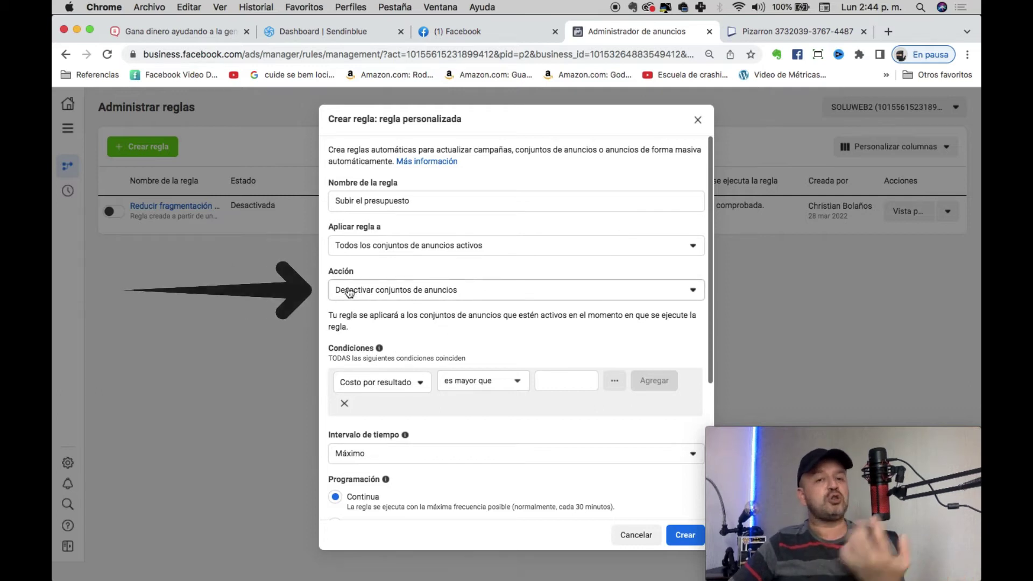
Set the rule's action to Aumentar presupuesto diario
{"action": "left_click", "coordinate": [345, 199]}
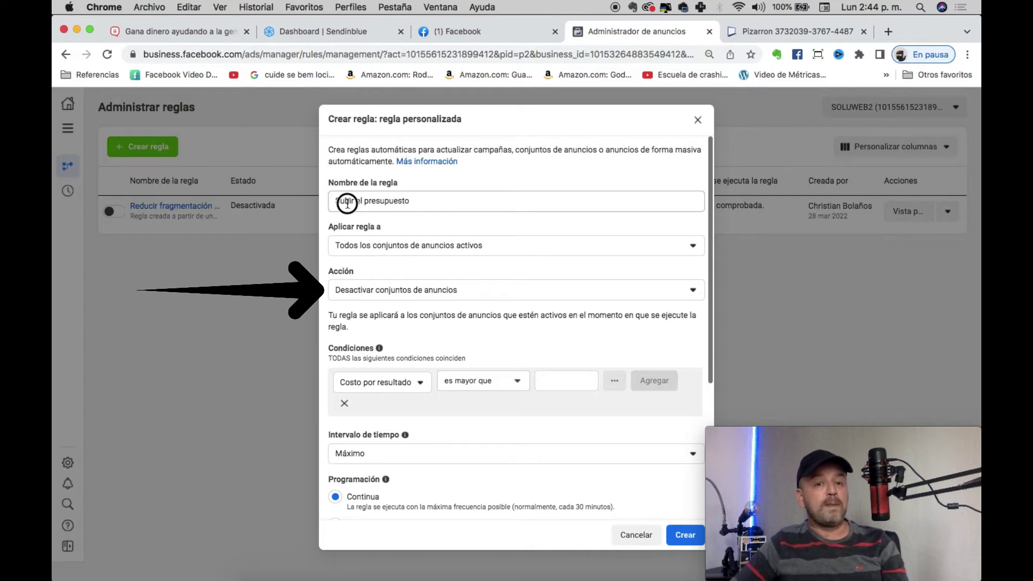
{"action": "left_click", "coordinate": [378, 293]}
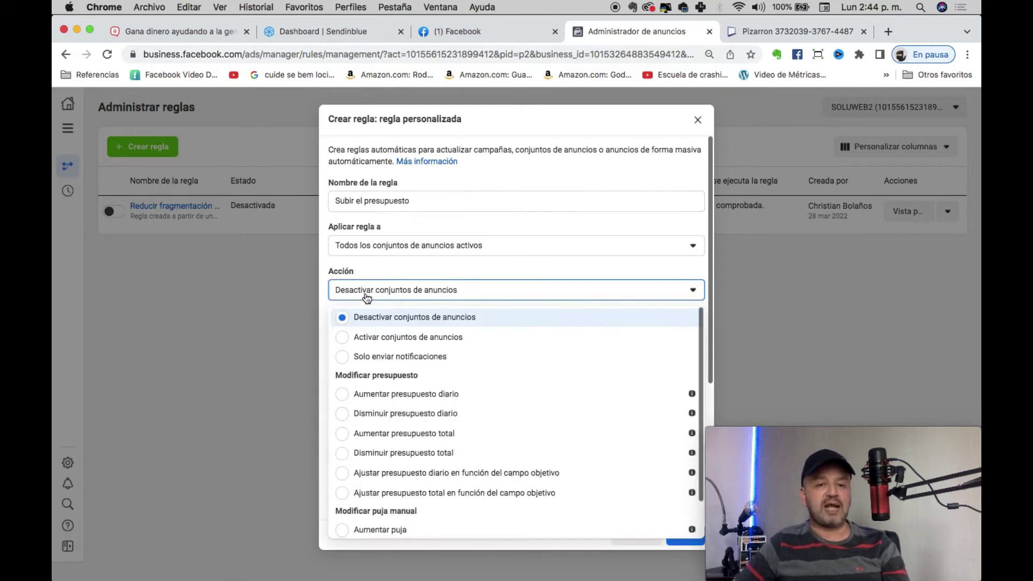
{"action": "left_click", "coordinate": [399, 395]}
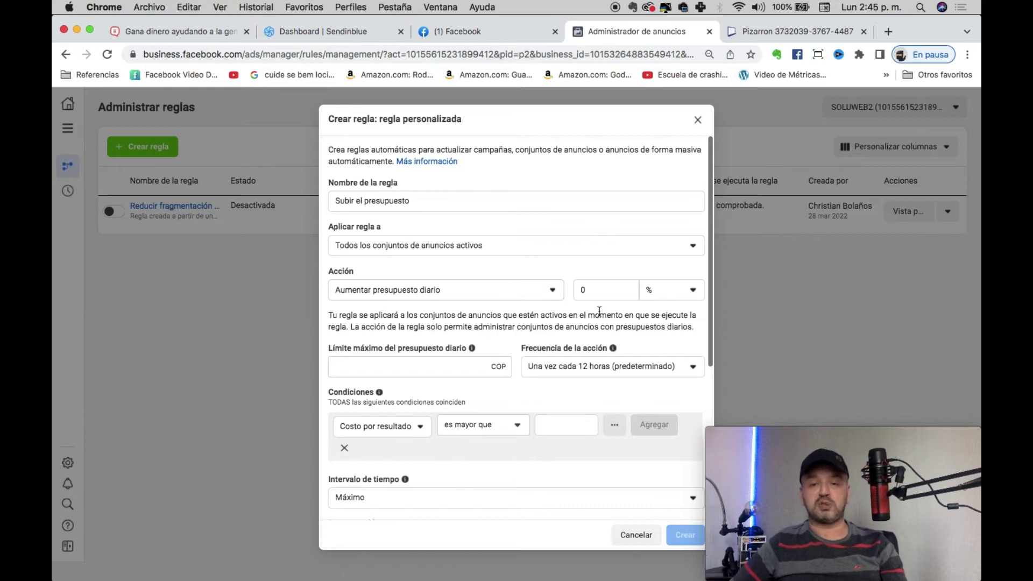
On the Whiteboard Fox board, write and cross out $45 beside the $20 heading, and add $20 and $25 above the CA1 box
{"action": "left_click", "coordinate": [756, 30]}
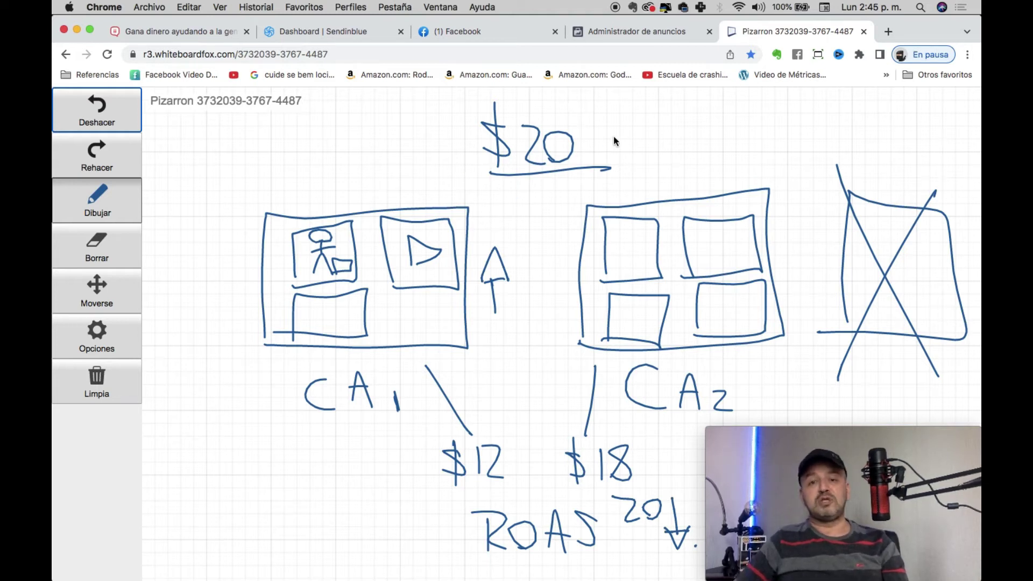
{"action": "mouse_move", "coordinate": [610, 144]}
{"action": "left_mouse_down"}
{"action": "mouse_move", "coordinate": [639, 124]}
{"action": "mouse_move", "coordinate": [628, 168]}
{"action": "left_mouse_up"}
{"action": "left_click_drag", "start_coordinate": [654, 116], "coordinate": [665, 161]}
{"action": "left_click_drag", "start_coordinate": [702, 111], "coordinate": [684, 144]}
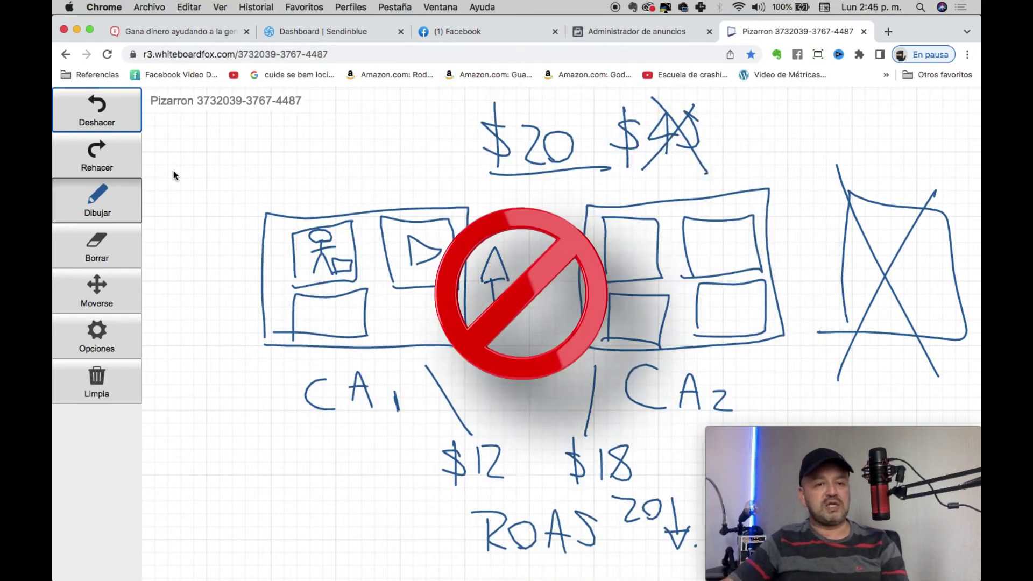
{"action": "mouse_move", "coordinate": [176, 156]}
{"action": "left_mouse_down"}
{"action": "mouse_move", "coordinate": [149, 180]}
{"action": "mouse_move", "coordinate": [171, 192]}
{"action": "mouse_move", "coordinate": [202, 173]}
{"action": "mouse_move", "coordinate": [203, 185]}
{"action": "left_mouse_up"}
{"action": "left_click_drag", "start_coordinate": [210, 161], "coordinate": [210, 162]}
{"action": "mouse_move", "coordinate": [272, 155]}
{"action": "left_mouse_down"}
{"action": "mouse_move", "coordinate": [242, 161]}
{"action": "mouse_move", "coordinate": [284, 163]}
{"action": "mouse_move", "coordinate": [310, 183]}
{"action": "left_mouse_up"}
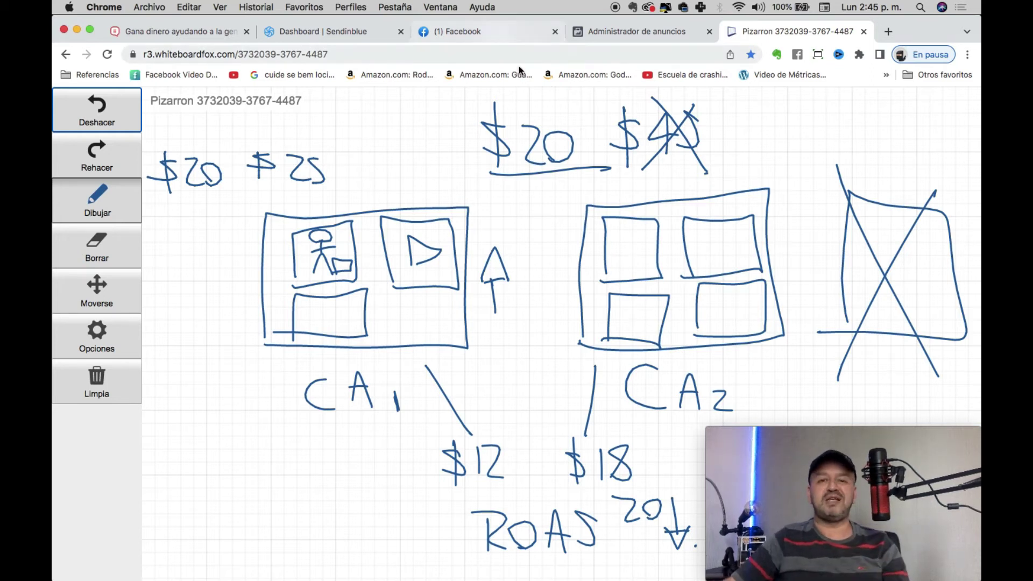
Switch back to Administrador de anuncios and set the rule's daily budget increase to 15 %
{"action": "left_click", "coordinate": [604, 34]}
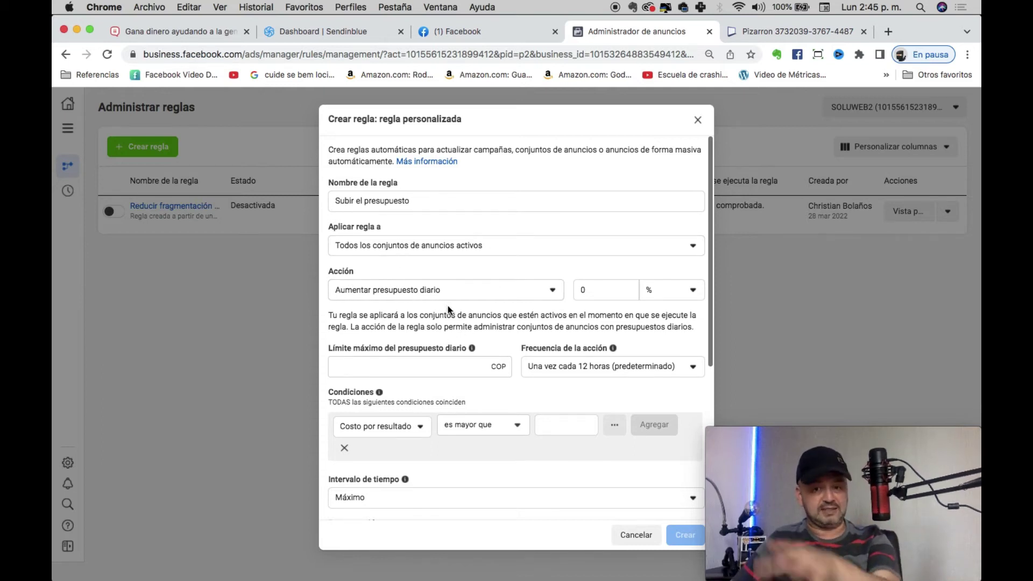
{"action": "left_click", "coordinate": [592, 289]}
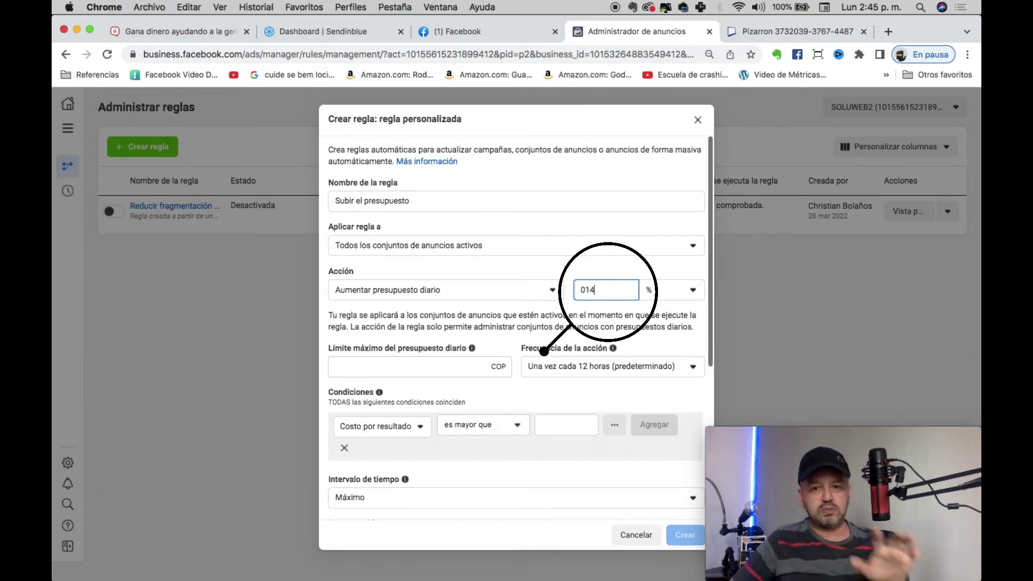
{"action": "key", "text": "BackSpace"}
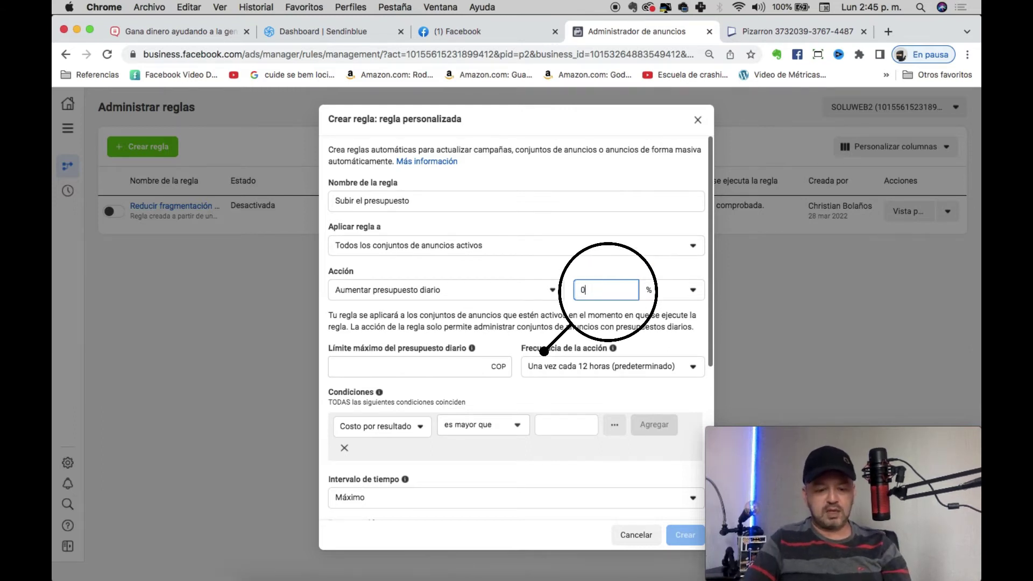
{"action": "type", "text": "15"}
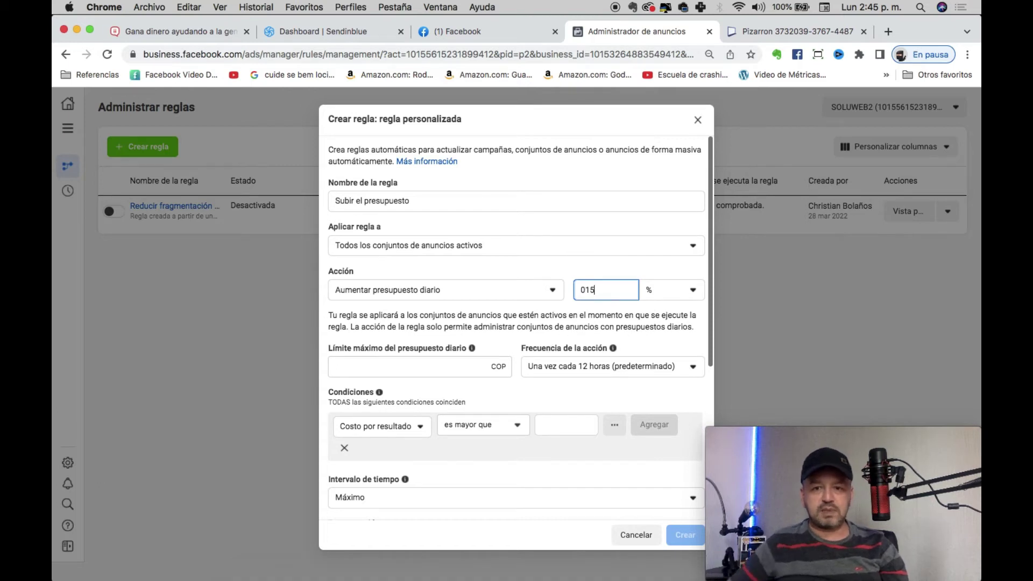
{"action": "key", "text": "Tab"}
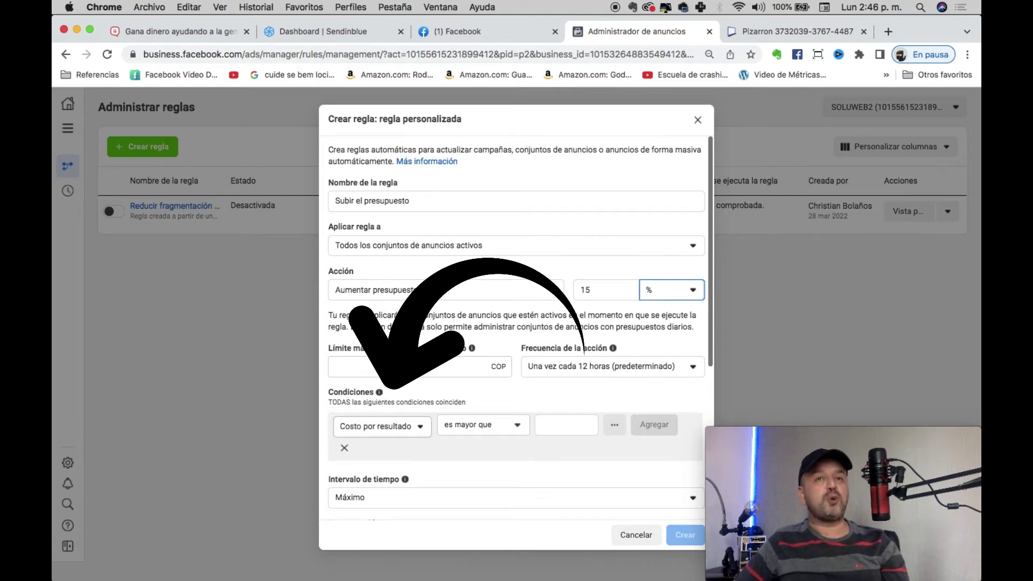
Set the rule's condition to Costo por resultado es menor que 14
{"action": "key", "text": "ctrl+Tab"}
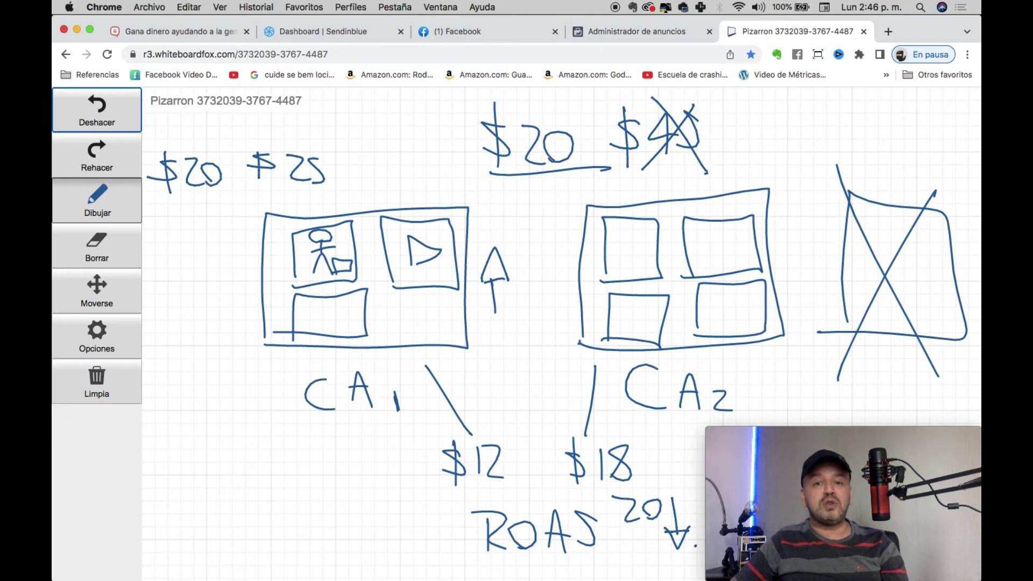
{"action": "key", "text": "ctrl+shift+Tab"}
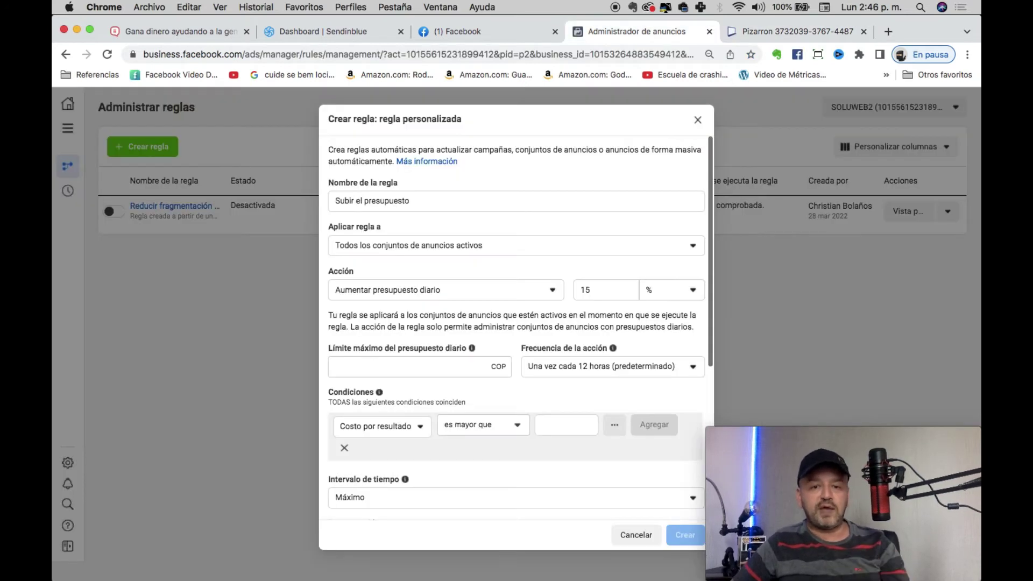
{"action": "left_click", "coordinate": [479, 425]}
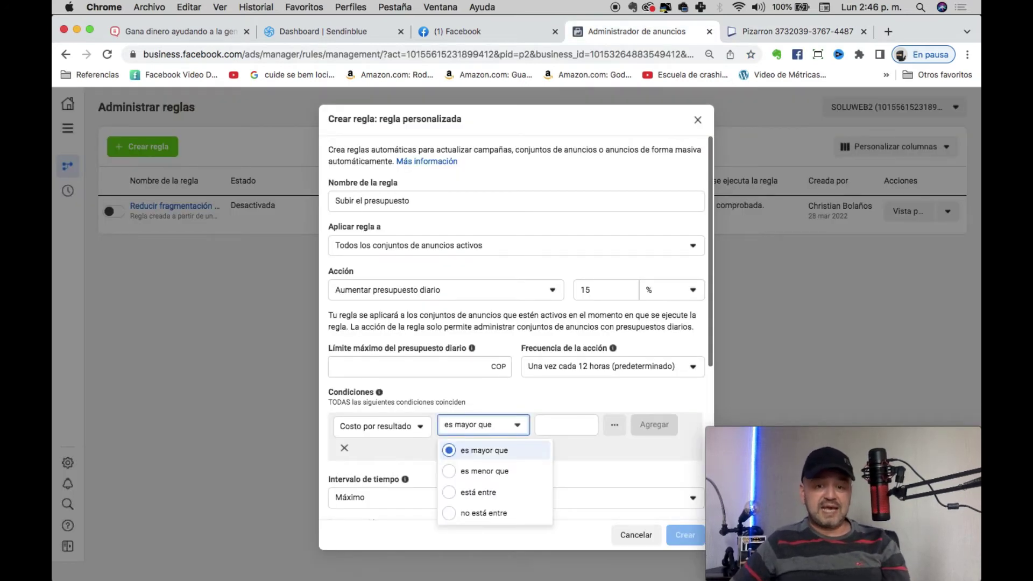
{"action": "left_click", "coordinate": [484, 470]}
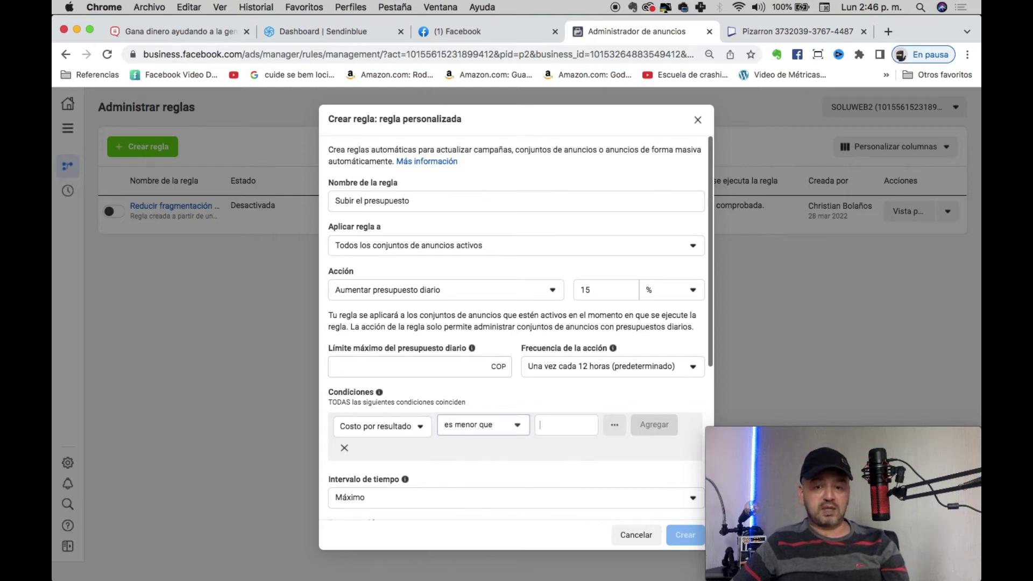
{"action": "type", "text": "14"}
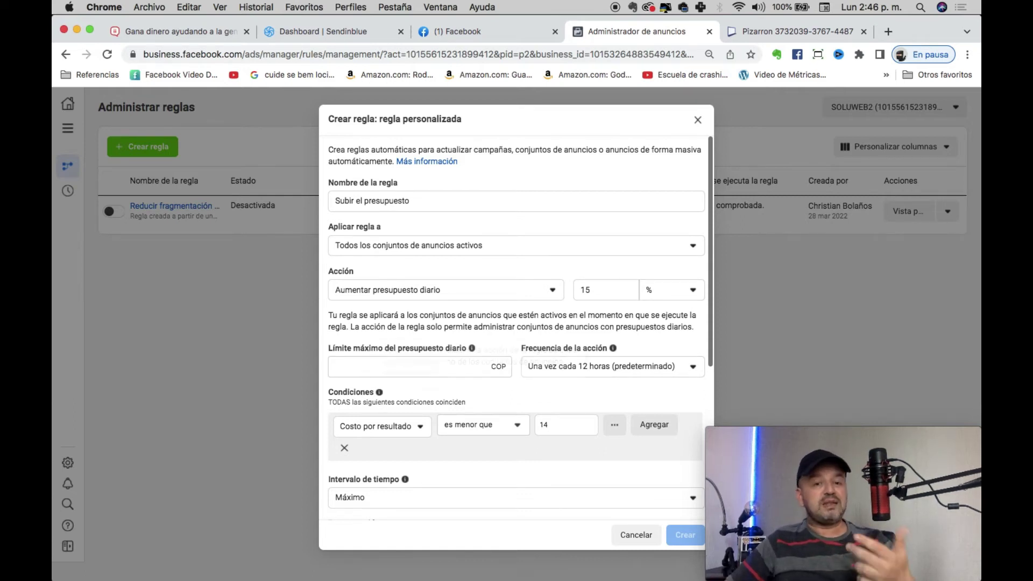
{"action": "left_click", "coordinate": [409, 367]}
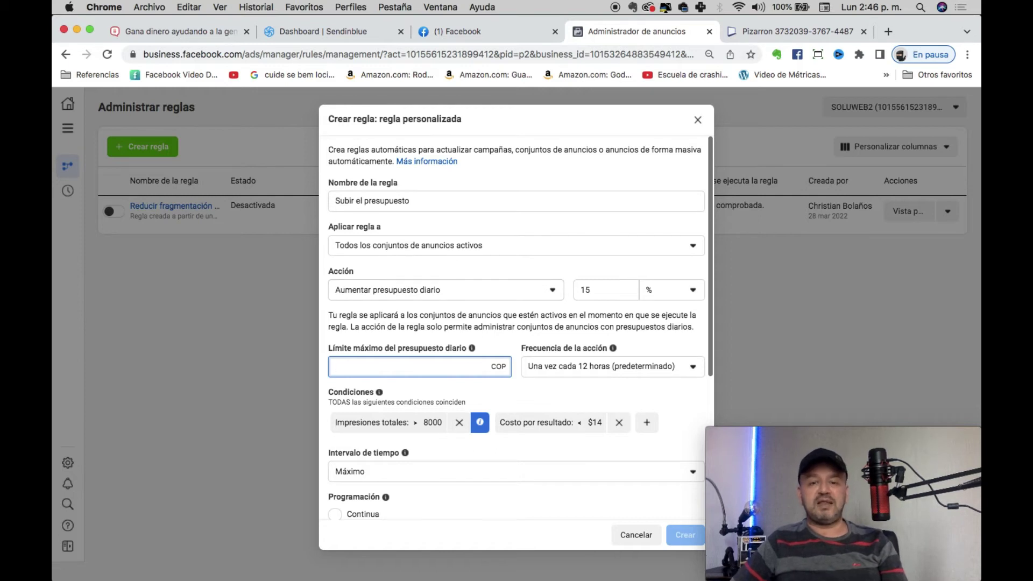
Switch to the Whiteboard Fox board and clear everything drawn on it
{"action": "key", "text": "ctrl+Tab"}
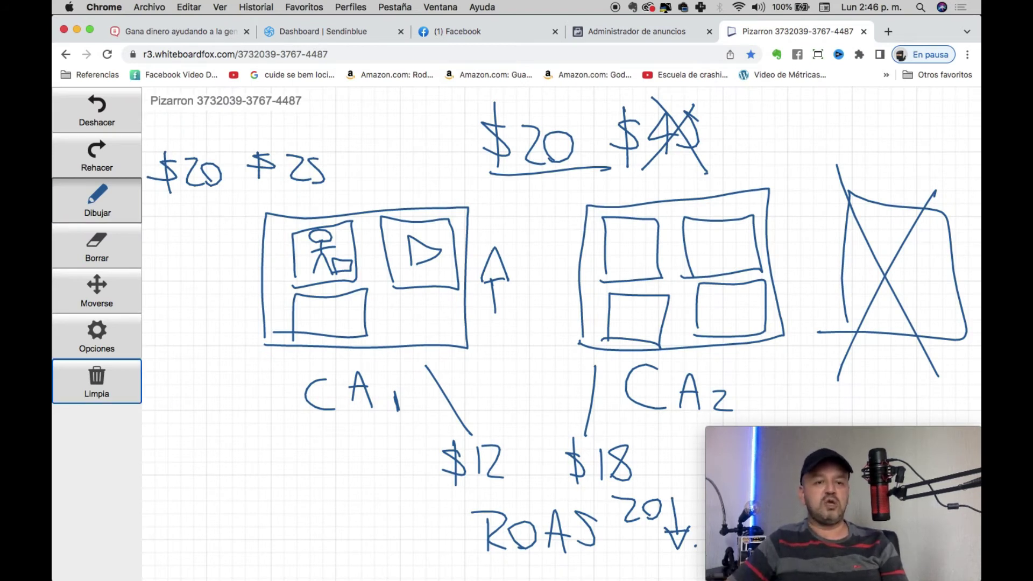
{"action": "left_click", "coordinate": [97, 382]}
{"action": "left_click", "coordinate": [165, 382]}
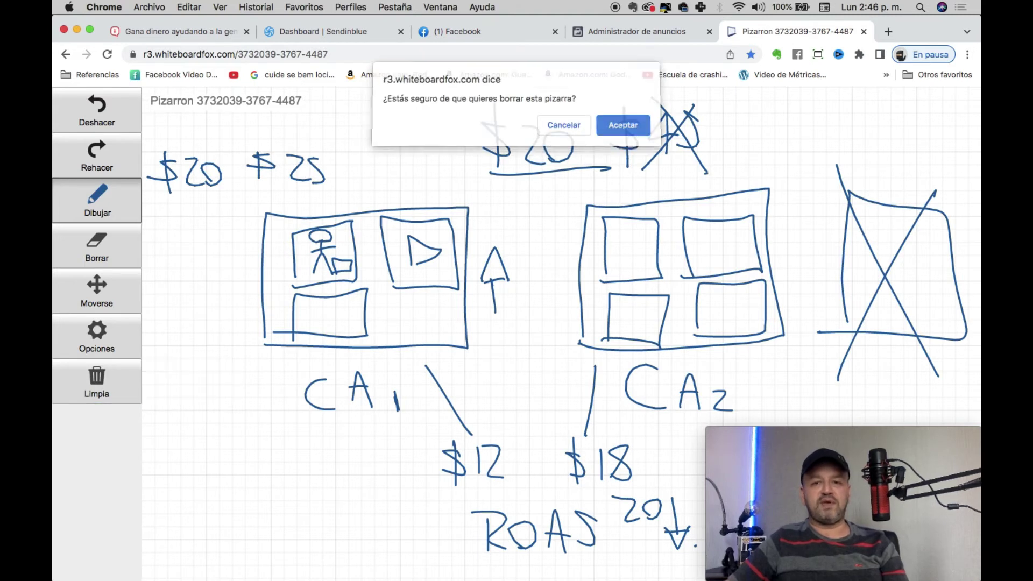
{"action": "key", "text": "Return"}
Handwrite $100 near the top centre of the empty board and $115 below it to the left
{"action": "left_click_drag", "start_coordinate": [495, 141], "coordinate": [484, 171]}
{"action": "left_click_drag", "start_coordinate": [485, 127], "coordinate": [492, 188]}
{"action": "mouse_move", "coordinate": [526, 139]}
{"action": "left_mouse_down"}
{"action": "mouse_move", "coordinate": [528, 175]}
{"action": "mouse_move", "coordinate": [549, 143]}
{"action": "left_mouse_up"}
{"action": "left_click_drag", "start_coordinate": [575, 168], "coordinate": [594, 160]}
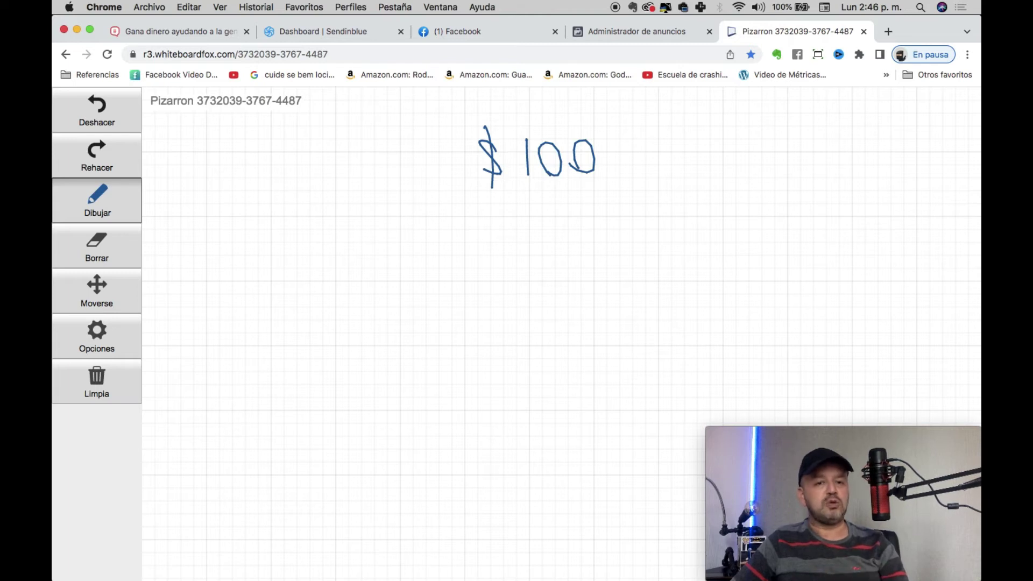
{"action": "left_click_drag", "start_coordinate": [267, 345], "coordinate": [255, 307]}
{"action": "left_click_drag", "start_coordinate": [254, 304], "coordinate": [255, 360]}
{"action": "mouse_move", "coordinate": [289, 307]}
{"action": "left_mouse_down"}
{"action": "mouse_move", "coordinate": [289, 347]}
{"action": "mouse_move", "coordinate": [305, 350]}
{"action": "left_mouse_up"}
{"action": "mouse_move", "coordinate": [314, 346]}
{"action": "left_mouse_down"}
{"action": "mouse_move", "coordinate": [341, 342]}
{"action": "mouse_move", "coordinate": [340, 310]}
{"action": "left_mouse_up"}
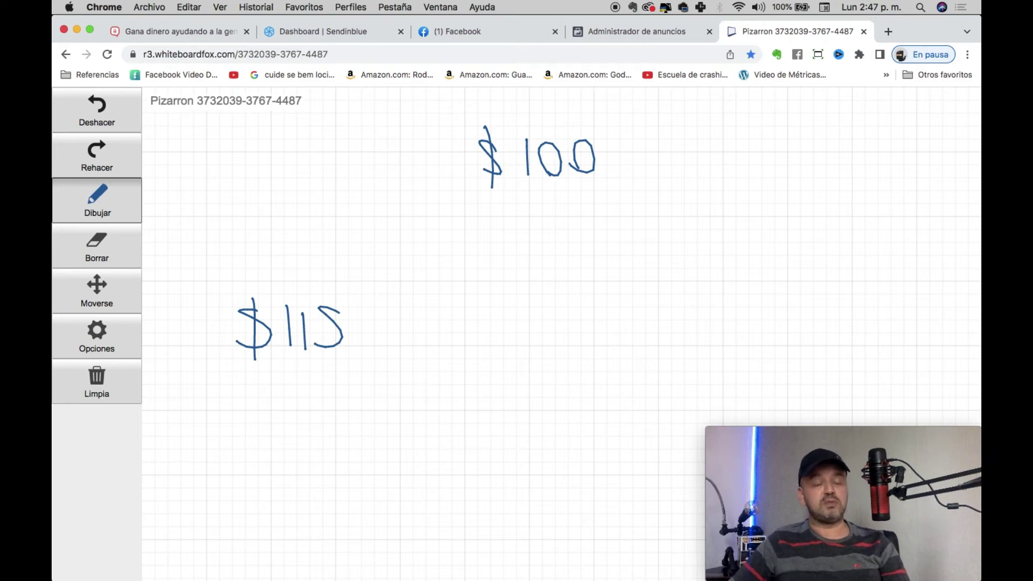
Draw an arrow pointing right from $115, and glance at the rule form in Administrador de anuncios before returning to the board
{"action": "mouse_move", "coordinate": [375, 325]}
{"action": "left_mouse_down"}
{"action": "mouse_move", "coordinate": [464, 337]}
{"action": "mouse_move", "coordinate": [465, 349]}
{"action": "left_mouse_up"}
{"action": "left_click_drag", "start_coordinate": [463, 311], "coordinate": [511, 336]}
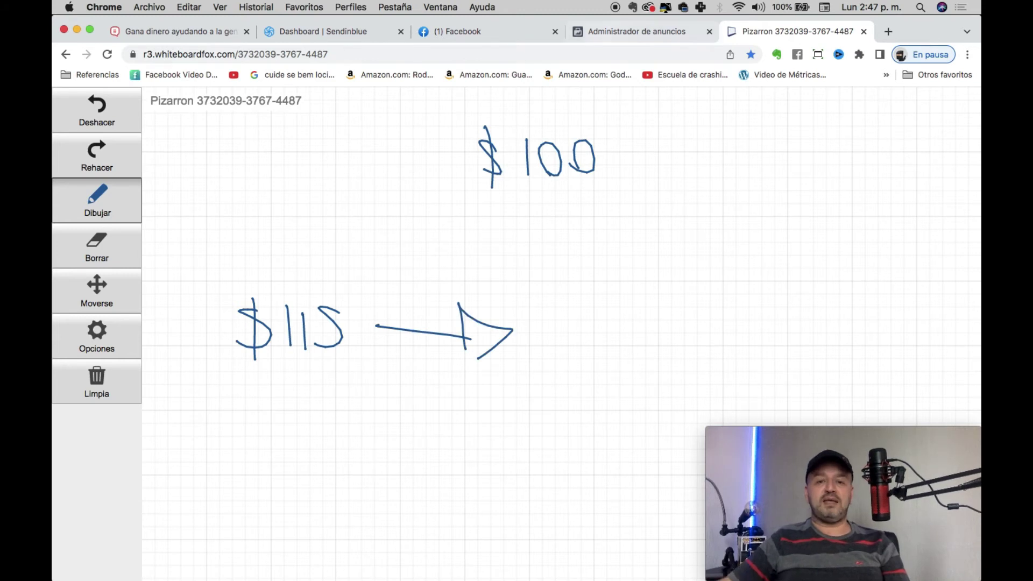
{"action": "left_click", "coordinate": [637, 31]}
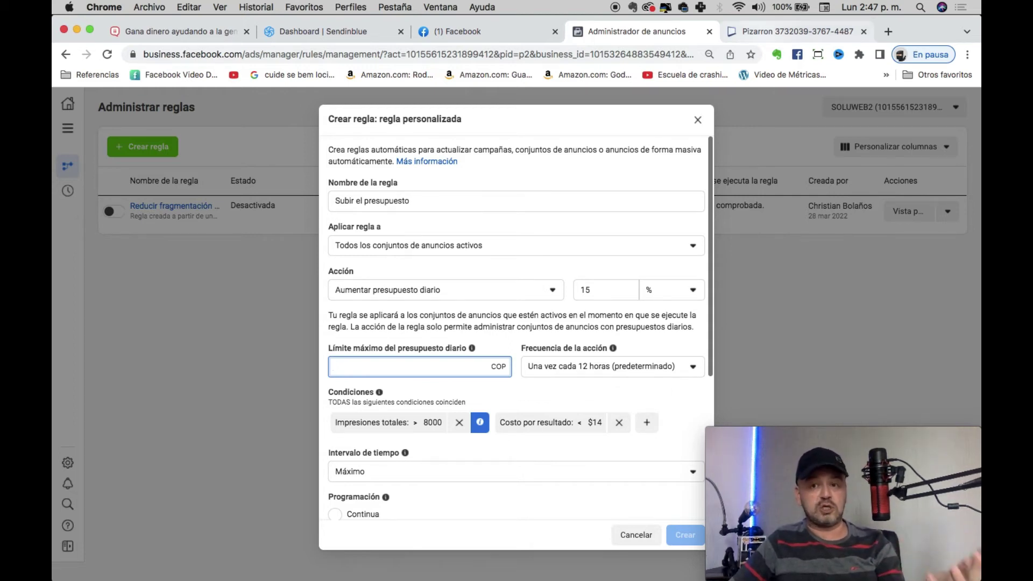
{"action": "key", "text": "ctrl+Tab"}
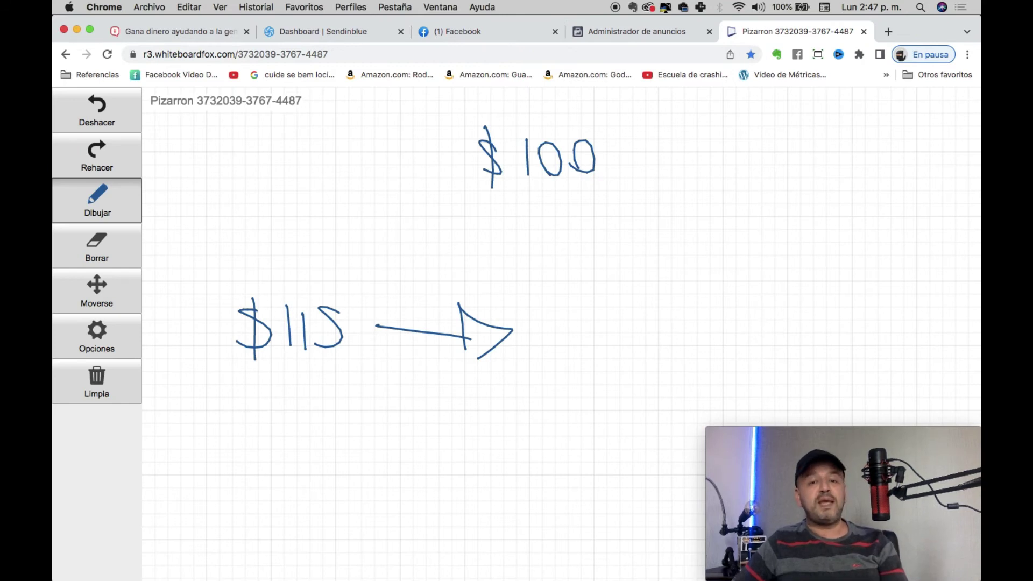
Handwrite $115 + 15% on the board after the arrow
{"action": "left_click_drag", "start_coordinate": [571, 318], "coordinate": [541, 350]}
{"action": "left_click_drag", "start_coordinate": [555, 302], "coordinate": [553, 370]}
{"action": "mouse_move", "coordinate": [592, 311]}
{"action": "left_mouse_down"}
{"action": "mouse_move", "coordinate": [595, 348]}
{"action": "mouse_move", "coordinate": [612, 350]}
{"action": "left_mouse_up"}
{"action": "left_click_drag", "start_coordinate": [641, 317], "coordinate": [624, 349]}
{"action": "left_click_drag", "start_coordinate": [676, 314], "coordinate": [675, 347]}
{"action": "mouse_move", "coordinate": [665, 328]}
{"action": "left_mouse_down"}
{"action": "mouse_move", "coordinate": [694, 325]}
{"action": "mouse_move", "coordinate": [715, 347]}
{"action": "left_mouse_up"}
{"action": "left_click_drag", "start_coordinate": [732, 314], "coordinate": [729, 348]}
{"action": "mouse_move", "coordinate": [772, 312]}
{"action": "left_mouse_down"}
{"action": "mouse_move", "coordinate": [753, 351]}
{"action": "mouse_move", "coordinate": [751, 313]}
{"action": "left_mouse_up"}
{"action": "left_click_drag", "start_coordinate": [775, 330], "coordinate": [773, 335]}
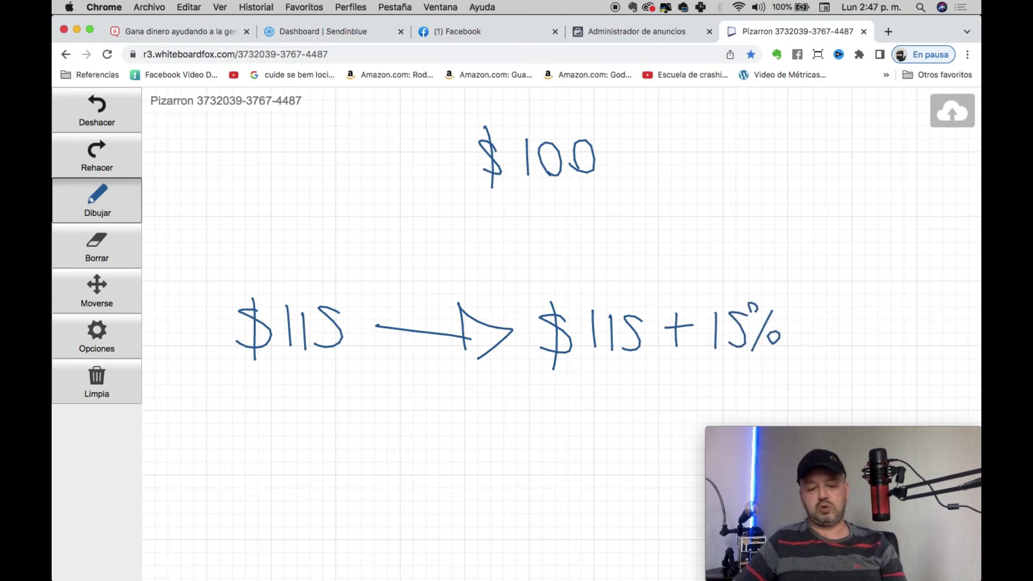
Open Calculadora and multiply 115 by 1.15
{"action": "key", "text": "super+space"}
{"action": "type", "text": "vas"}
{"action": "key", "text": "BackSpace"}
{"action": "key", "text": "BackSpace"}
{"action": "key", "text": "BackSpace"}
{"action": "type", "text": "ca"}
{"action": "key", "text": "Return"}
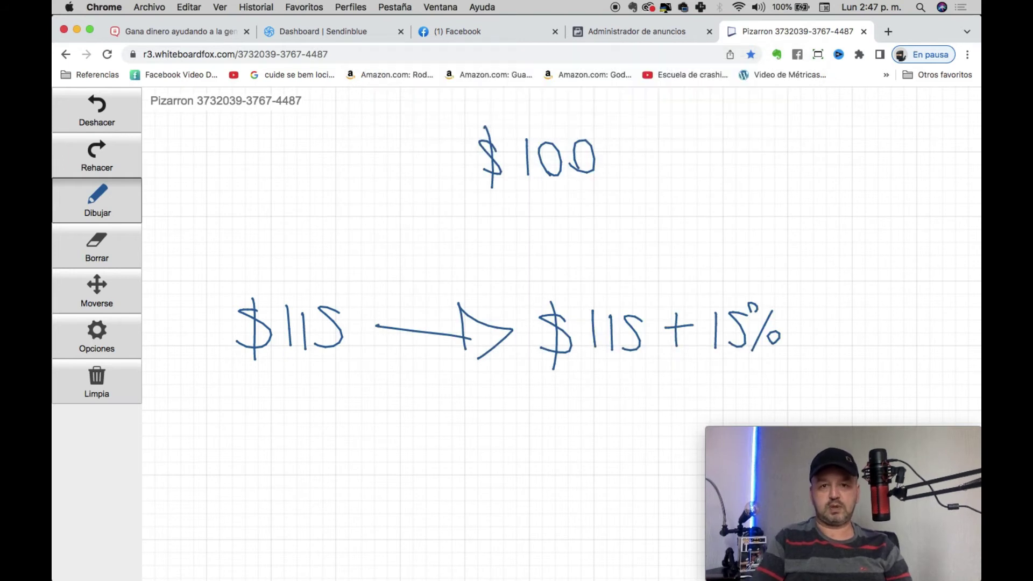
{"action": "type", "text": "115"}
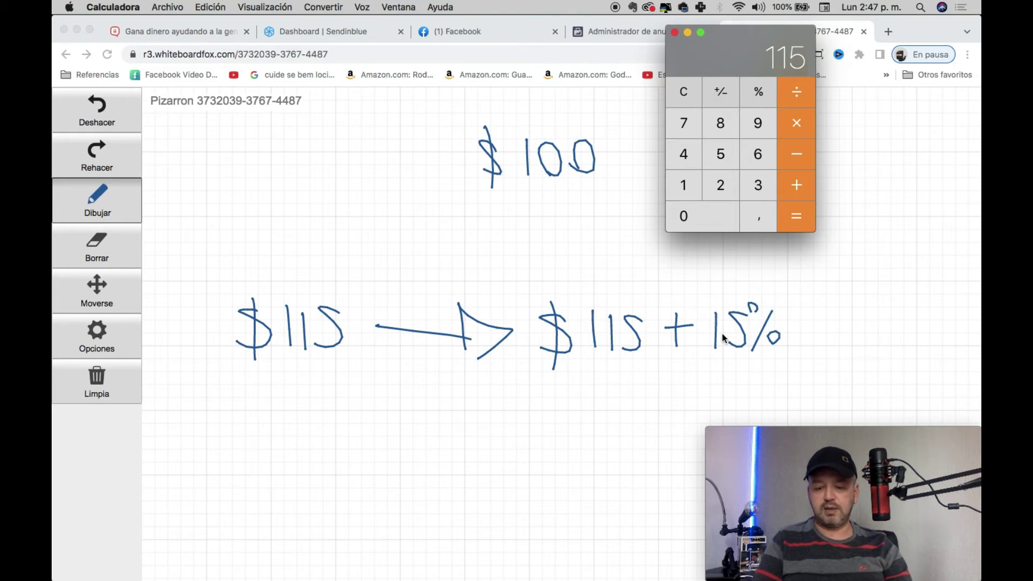
{"action": "type", "text": "*1.15"}
{"action": "key", "text": "Return"}
Return to the whiteboard and handwrite $132 below $115, followed by an arrow pointing right
{"action": "left_click", "coordinate": [230, 414]}
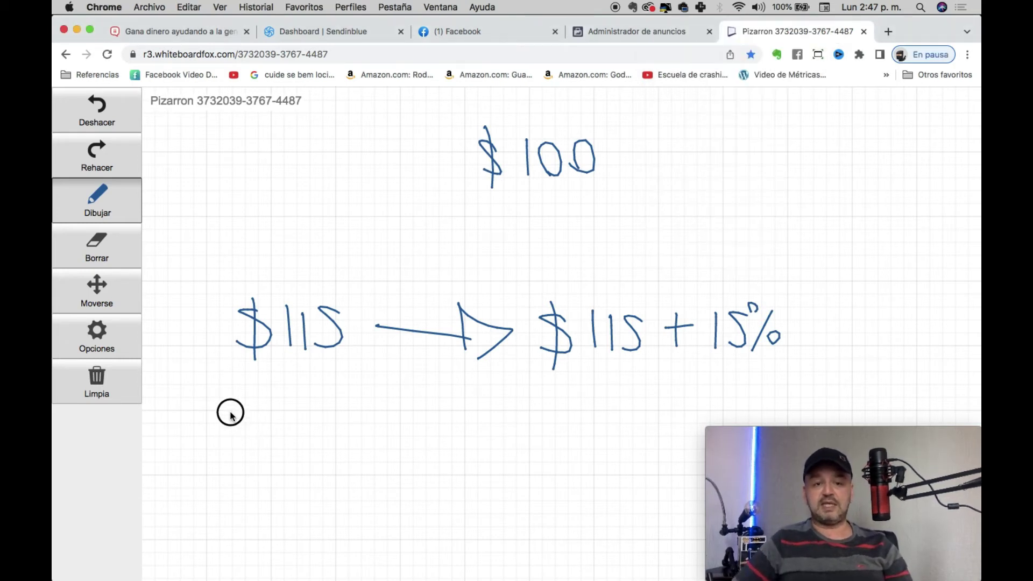
{"action": "left_click_drag", "start_coordinate": [256, 405], "coordinate": [230, 433]}
{"action": "left_click_drag", "start_coordinate": [239, 374], "coordinate": [246, 452]}
{"action": "mouse_move", "coordinate": [280, 402]}
{"action": "left_mouse_down"}
{"action": "mouse_move", "coordinate": [282, 439]}
{"action": "mouse_move", "coordinate": [297, 430]}
{"action": "left_mouse_up"}
{"action": "mouse_move", "coordinate": [331, 395]}
{"action": "left_mouse_down"}
{"action": "mouse_move", "coordinate": [356, 430]}
{"action": "mouse_move", "coordinate": [446, 416]}
{"action": "mouse_move", "coordinate": [448, 398]}
{"action": "mouse_move", "coordinate": [451, 446]}
{"action": "left_mouse_up"}
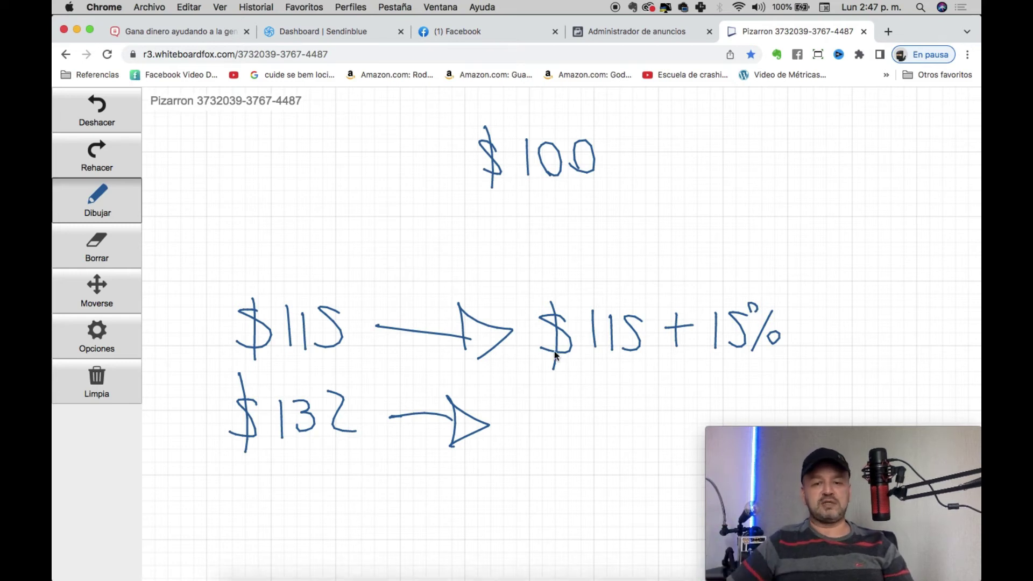
Check the rule form in Administrador de anuncios, and draw an X on the whiteboard after the $132 arrow
{"action": "left_click", "coordinate": [603, 31]}
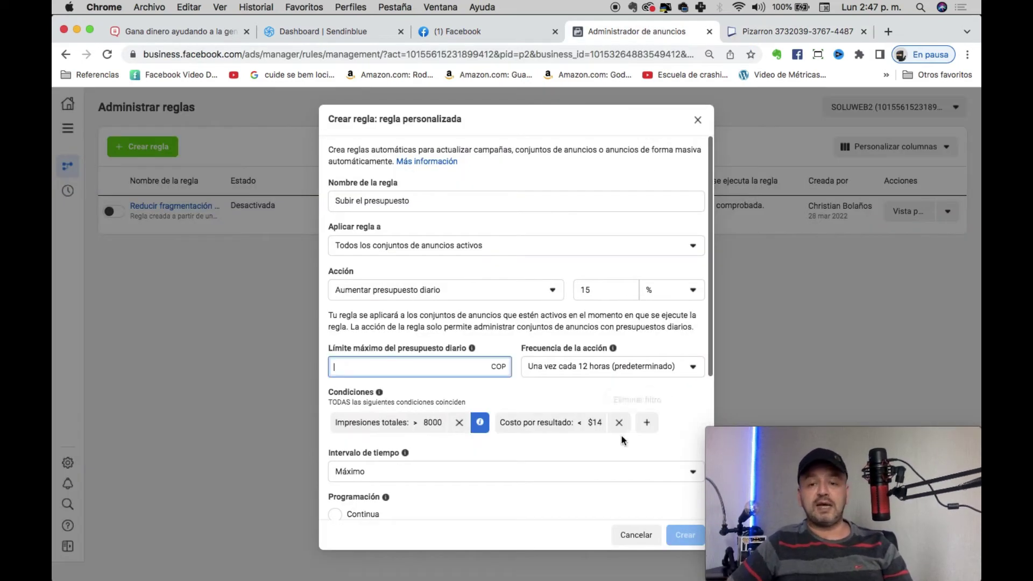
{"action": "left_click", "coordinate": [798, 31]}
{"action": "left_click_drag", "start_coordinate": [541, 385], "coordinate": [607, 436]}
{"action": "left_click", "coordinate": [627, 449]}
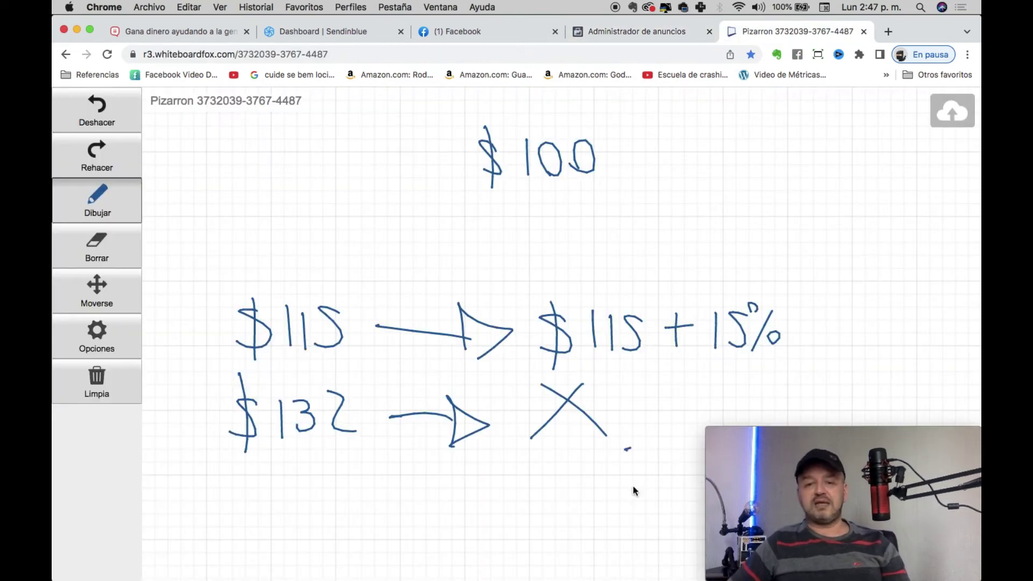
Handwrite a third row reading $132, a right arrow and $132 + 15%, and underline it with a long stroke
{"action": "mouse_move", "coordinate": [231, 518]}
{"action": "left_mouse_down"}
{"action": "mouse_move", "coordinate": [248, 487]}
{"action": "mouse_move", "coordinate": [244, 531]}
{"action": "left_mouse_up"}
{"action": "mouse_move", "coordinate": [279, 481]}
{"action": "left_mouse_down"}
{"action": "mouse_move", "coordinate": [286, 518]}
{"action": "mouse_move", "coordinate": [294, 514]}
{"action": "left_mouse_up"}
{"action": "mouse_move", "coordinate": [333, 478]}
{"action": "left_mouse_down"}
{"action": "mouse_move", "coordinate": [350, 480]}
{"action": "mouse_move", "coordinate": [363, 514]}
{"action": "mouse_move", "coordinate": [428, 489]}
{"action": "mouse_move", "coordinate": [422, 473]}
{"action": "mouse_move", "coordinate": [429, 516]}
{"action": "mouse_move", "coordinate": [500, 476]}
{"action": "mouse_move", "coordinate": [495, 521]}
{"action": "left_mouse_up"}
{"action": "mouse_move", "coordinate": [522, 480]}
{"action": "left_mouse_down"}
{"action": "mouse_move", "coordinate": [525, 530]}
{"action": "mouse_move", "coordinate": [545, 520]}
{"action": "left_mouse_up"}
{"action": "left_click_drag", "start_coordinate": [557, 481], "coordinate": [591, 518]}
{"action": "mouse_move", "coordinate": [619, 483]}
{"action": "left_mouse_down"}
{"action": "mouse_move", "coordinate": [619, 521]}
{"action": "mouse_move", "coordinate": [629, 499]}
{"action": "left_mouse_up"}
{"action": "left_click_drag", "start_coordinate": [641, 484], "coordinate": [649, 518]}
{"action": "mouse_move", "coordinate": [679, 484]}
{"action": "left_mouse_down"}
{"action": "mouse_move", "coordinate": [667, 528]}
{"action": "mouse_move", "coordinate": [687, 521]}
{"action": "mouse_move", "coordinate": [295, 549]}
{"action": "mouse_move", "coordinate": [328, 558]}
{"action": "left_mouse_up"}
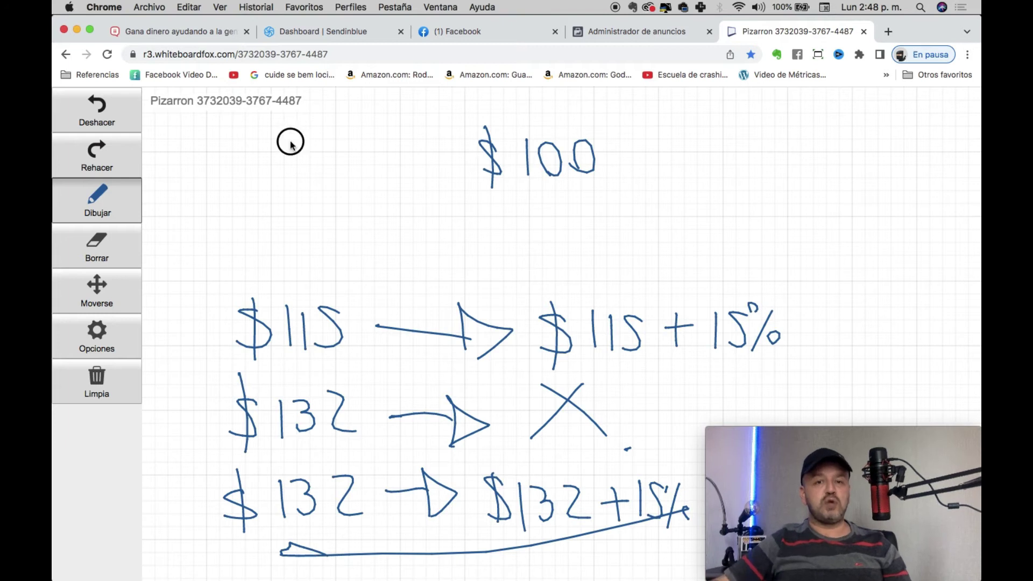
In Administrador de anuncios, set the rule's maximum daily budget limit to $30 and its action frequency to Una vez al día
{"action": "left_click", "coordinate": [633, 33]}
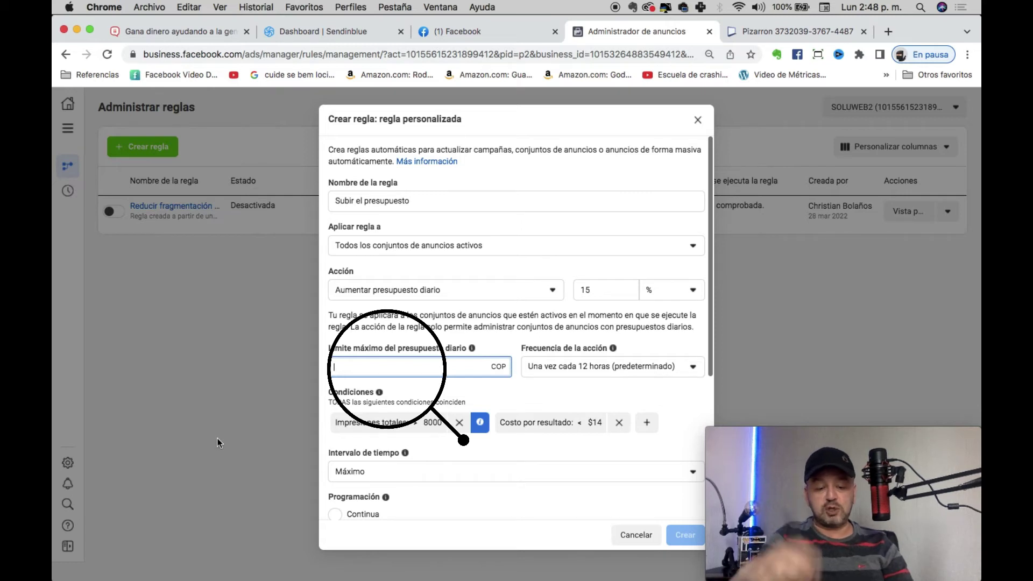
{"action": "type", "text": "30"}
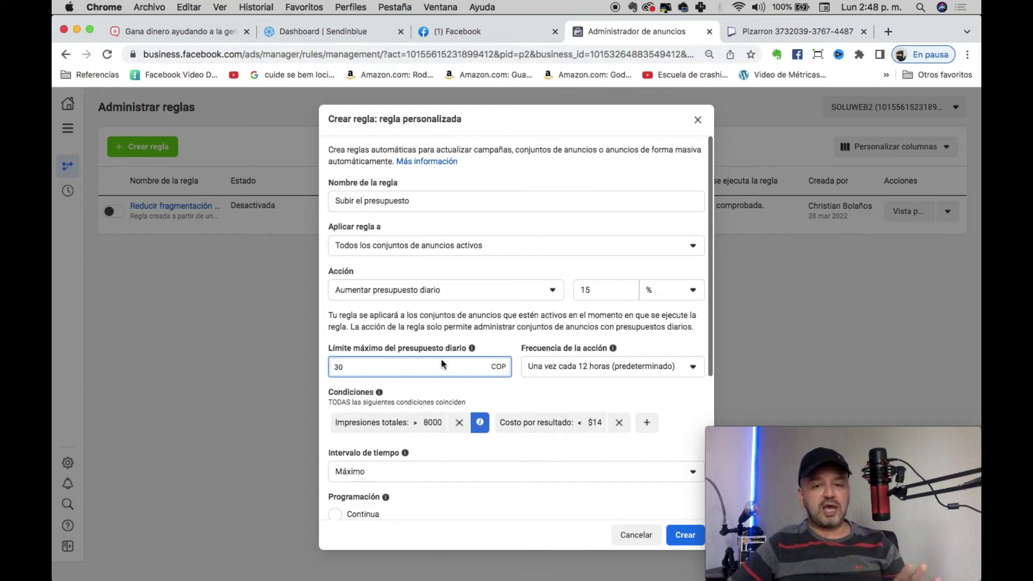
{"action": "left_click", "coordinate": [426, 367]}
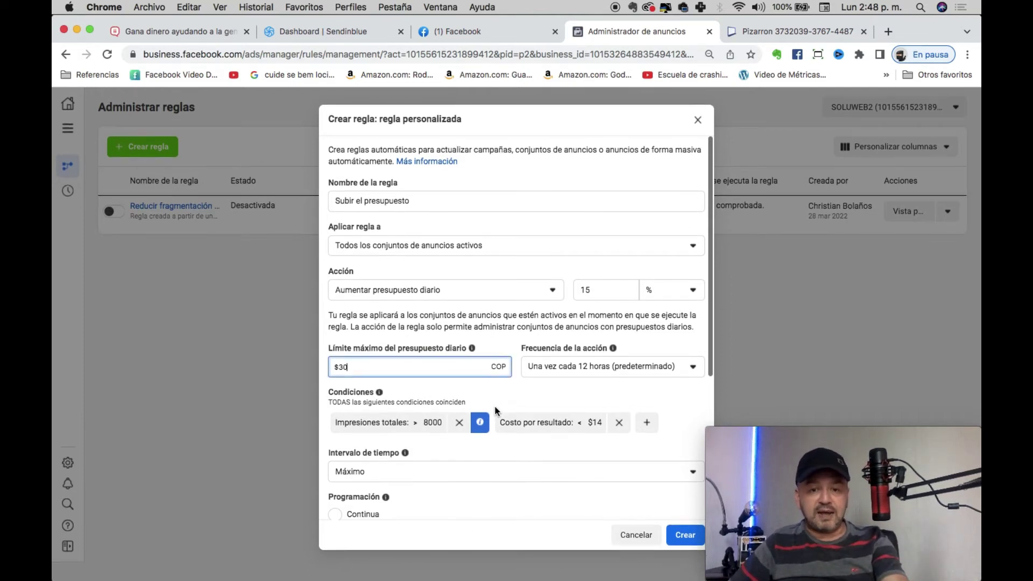
{"action": "scroll", "coordinate": [581, 354], "scroll_direction": "down", "scroll_amount": 1}
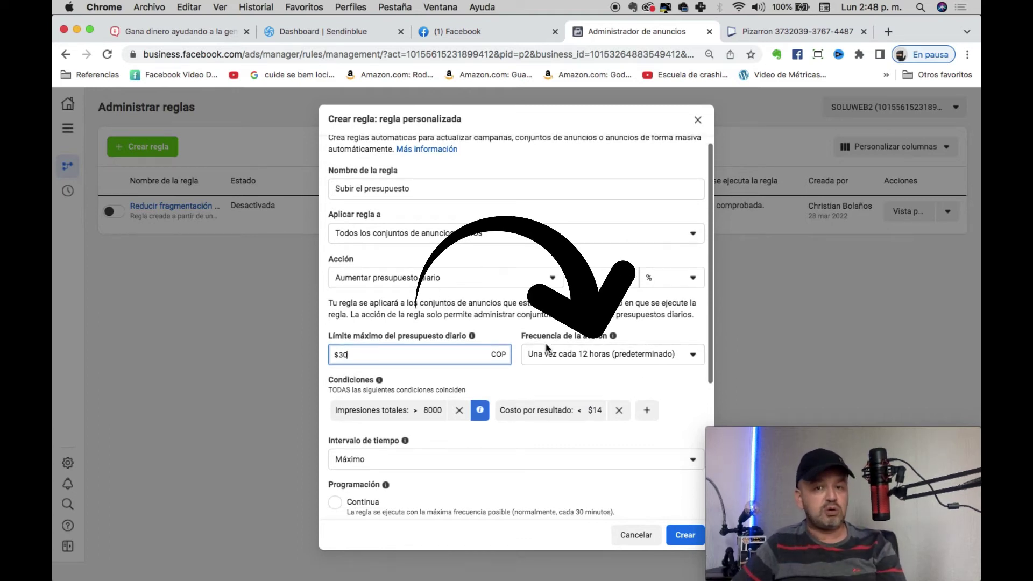
{"action": "left_click", "coordinate": [575, 355]}
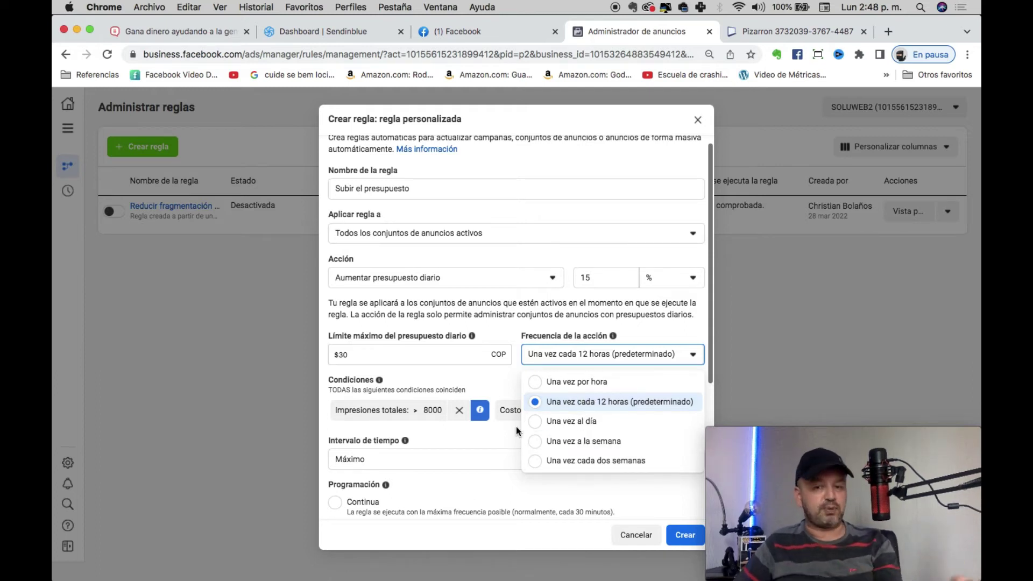
{"action": "left_click", "coordinate": [547, 425]}
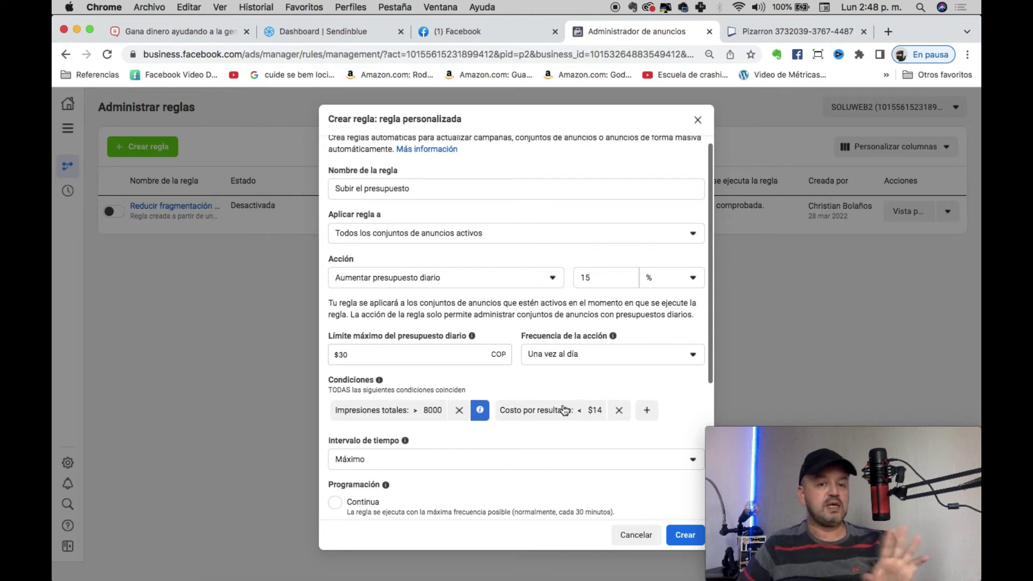
Review the Diaria schedule, create the Subir el presupuesto rule and close the confirmation
{"action": "scroll", "coordinate": [513, 470], "scroll_direction": "down", "scroll_amount": 5}
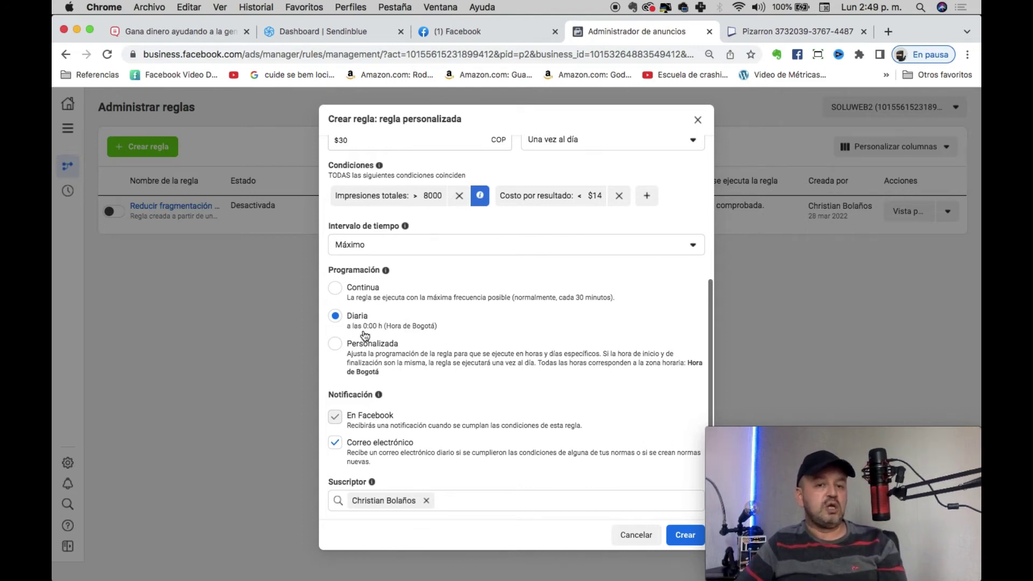
{"action": "left_click_drag", "start_coordinate": [358, 326], "coordinate": [366, 334]}
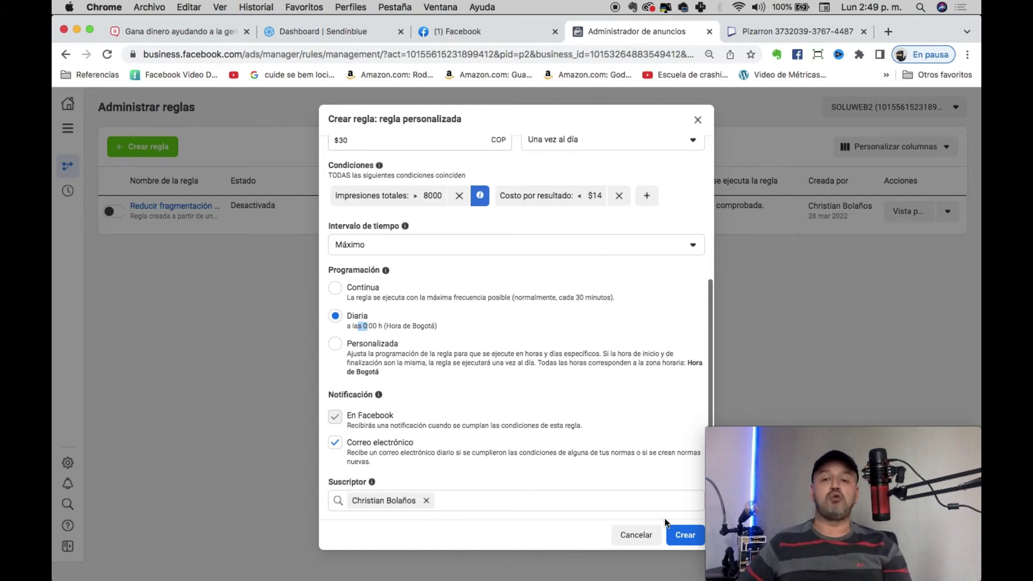
{"action": "mouse_move", "coordinate": [746, 428]}
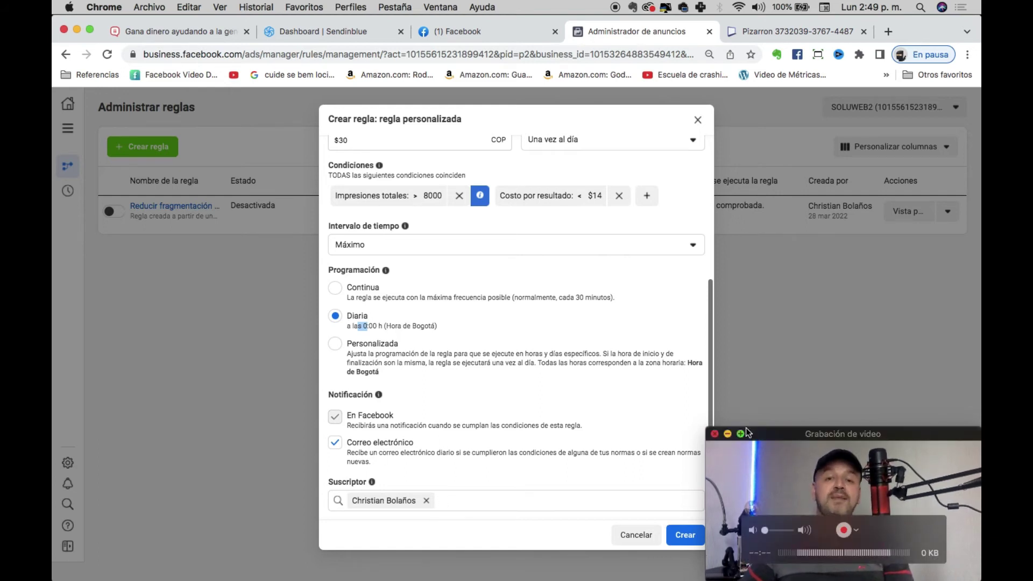
{"action": "left_click", "coordinate": [686, 536]}
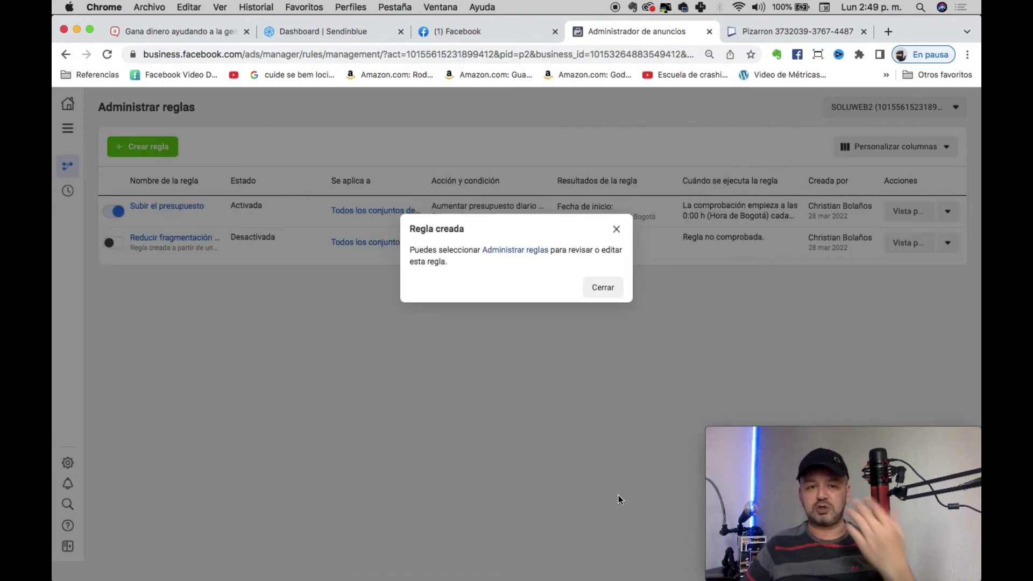
{"action": "left_click", "coordinate": [617, 229]}
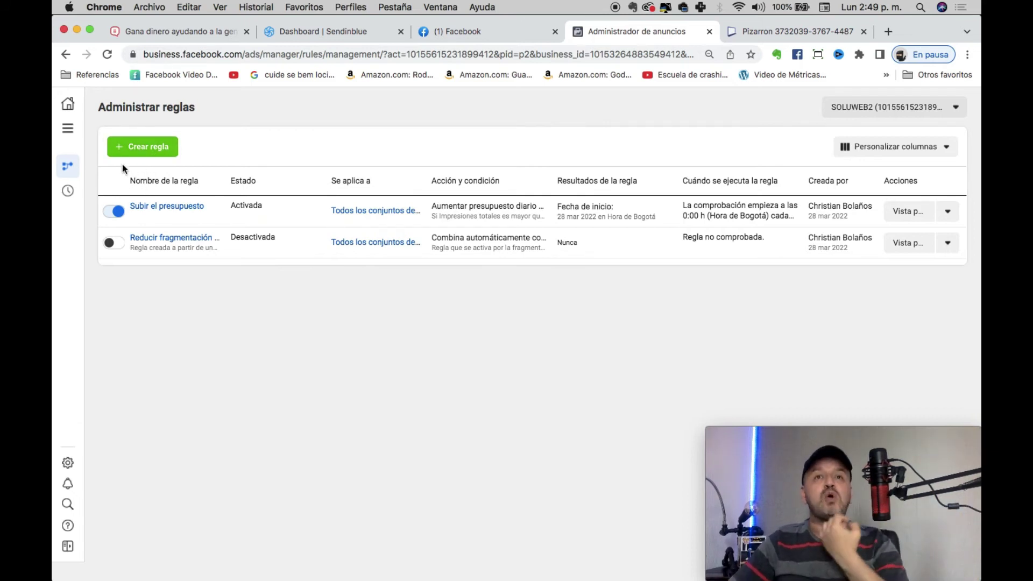
Start a new Regla personalizada and name it Detener Campaña
{"action": "left_click", "coordinate": [150, 149]}
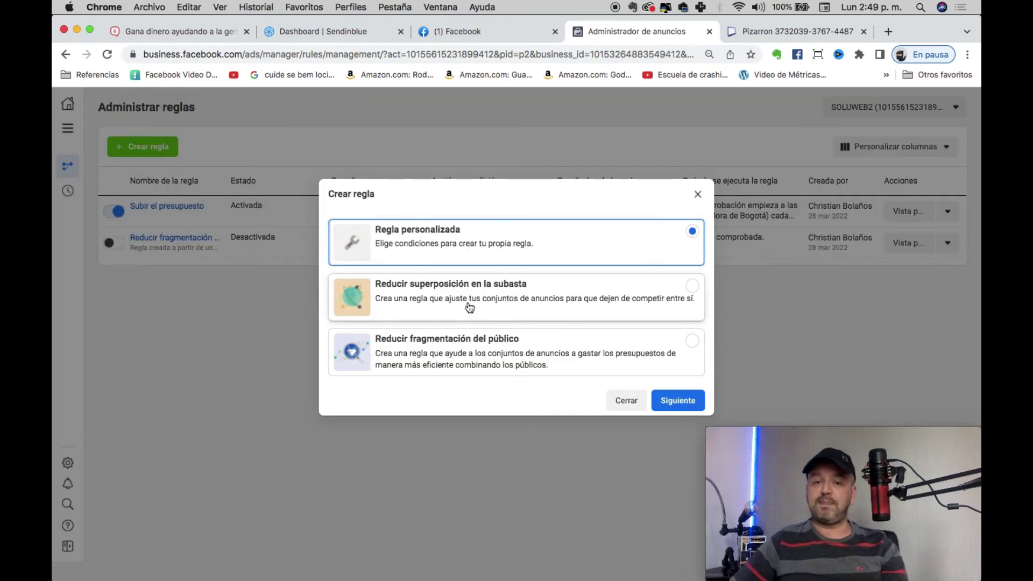
{"action": "left_click", "coordinate": [672, 408]}
{"action": "left_click", "coordinate": [363, 203]}
{"action": "type", "text": "Det"}
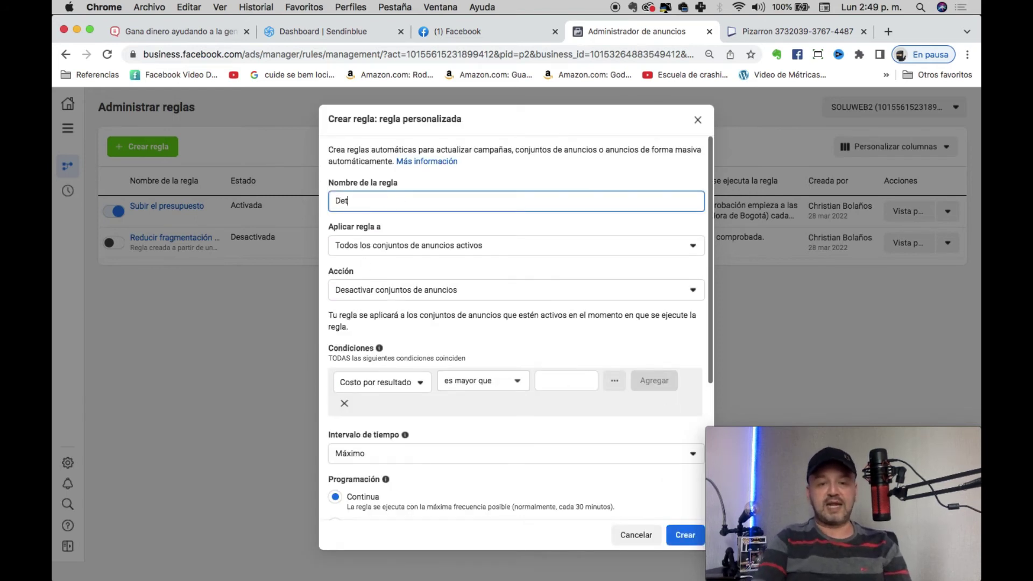
{"action": "type", "text": "ener Campañ"}
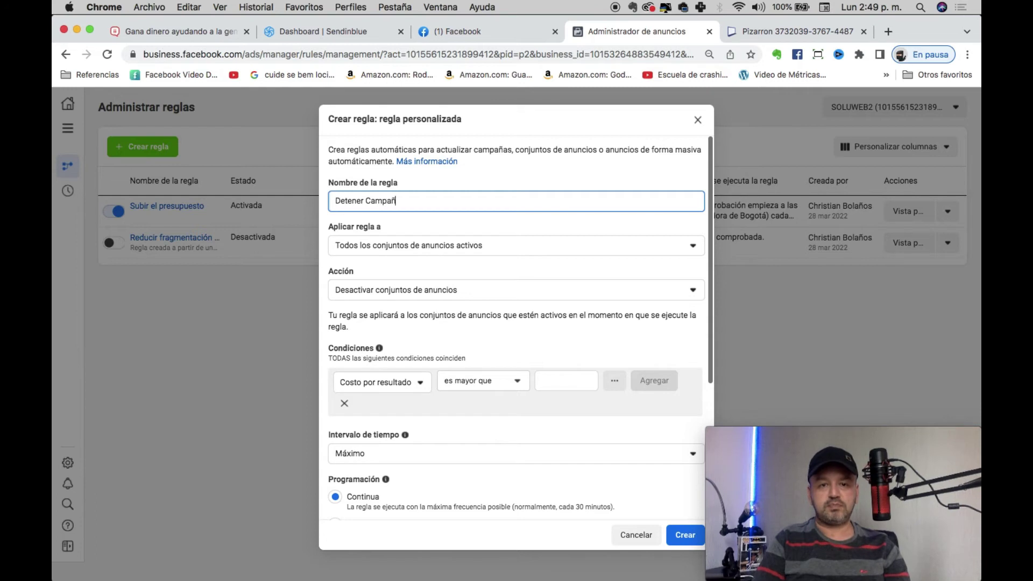
{"action": "type", "text": "a"}
Switch to the Whiteboard Fox board and wipe all the budget rows from it
{"action": "left_click", "coordinate": [804, 38]}
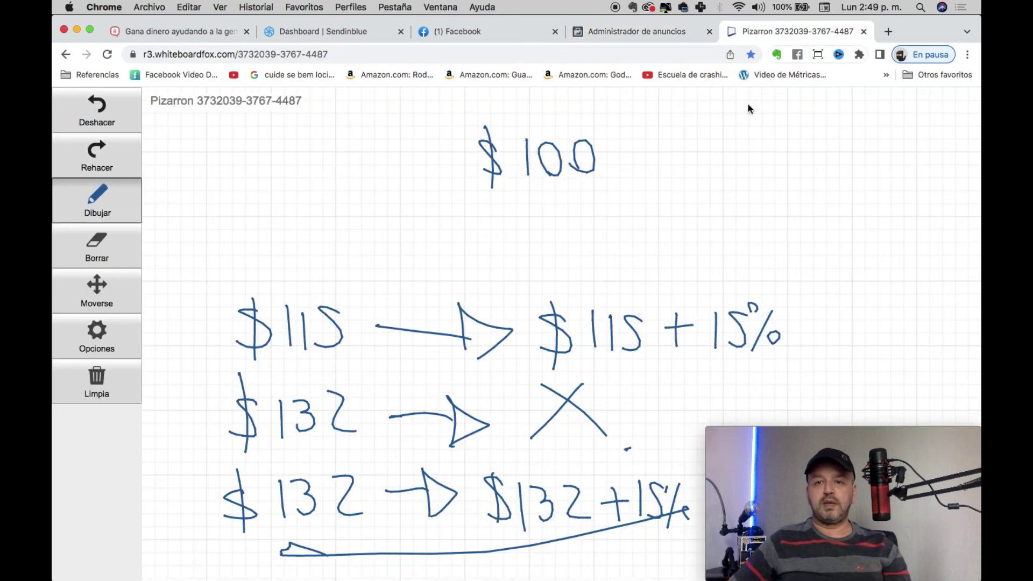
{"action": "left_click", "coordinate": [97, 382]}
{"action": "left_click", "coordinate": [180, 390]}
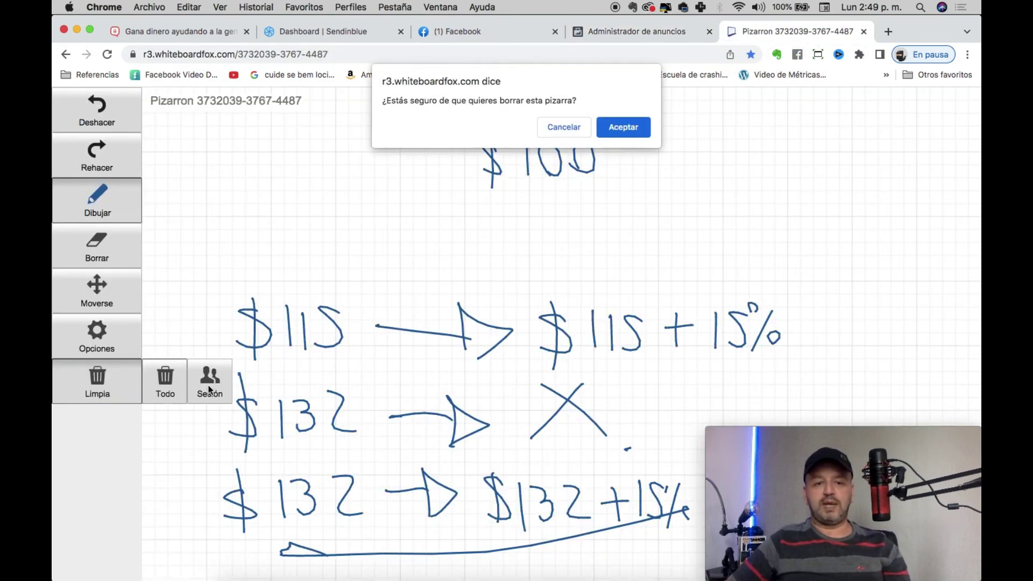
{"action": "left_click", "coordinate": [616, 129]}
Handwrite $20 near the top centre of the board and underline it
{"action": "left_click_drag", "start_coordinate": [523, 158], "coordinate": [516, 138]}
{"action": "mouse_move", "coordinate": [511, 201]}
{"action": "left_mouse_down"}
{"action": "mouse_move", "coordinate": [514, 137]}
{"action": "mouse_move", "coordinate": [565, 146]}
{"action": "mouse_move", "coordinate": [591, 182]}
{"action": "mouse_move", "coordinate": [575, 150]}
{"action": "left_mouse_up"}
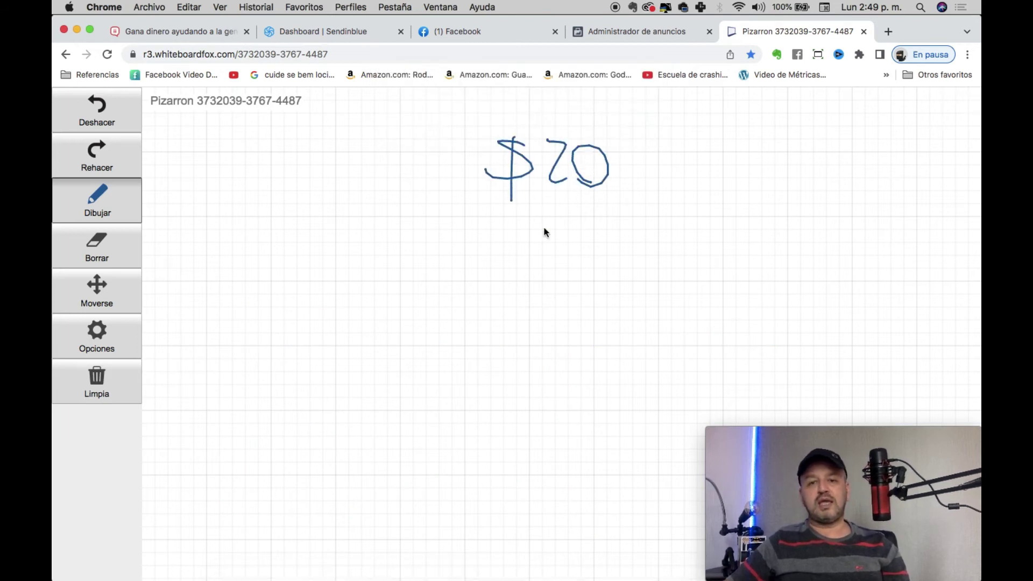
{"action": "left_click_drag", "start_coordinate": [466, 204], "coordinate": [660, 215]}
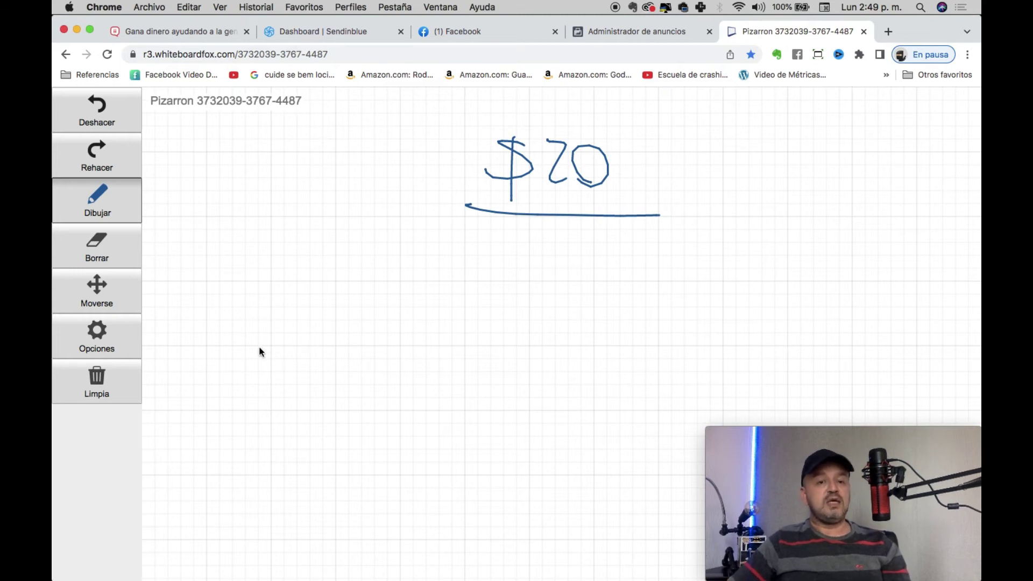
Below $20, handwrite a dollar sign on the left, frame it with a large box and draw a second box beside it
{"action": "mouse_move", "coordinate": [273, 315]}
{"action": "left_mouse_down"}
{"action": "mouse_move", "coordinate": [242, 342]}
{"action": "mouse_move", "coordinate": [257, 357]}
{"action": "left_mouse_up"}
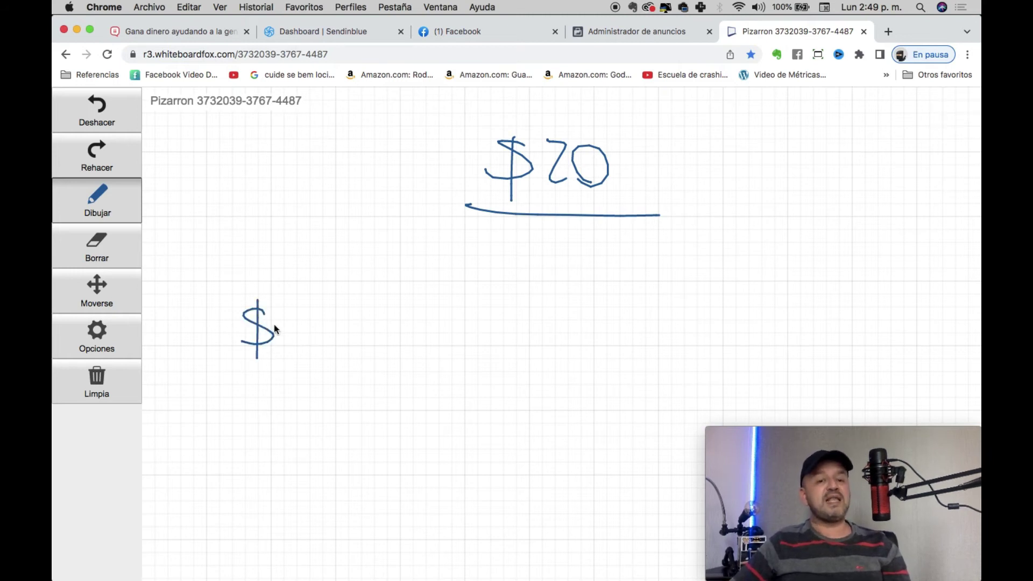
{"action": "mouse_move", "coordinate": [212, 392]}
{"action": "left_mouse_down"}
{"action": "mouse_move", "coordinate": [219, 249]}
{"action": "mouse_move", "coordinate": [450, 408]}
{"action": "mouse_move", "coordinate": [178, 407]}
{"action": "left_mouse_up"}
{"action": "left_click_drag", "start_coordinate": [525, 410], "coordinate": [516, 321]}
{"action": "mouse_move", "coordinate": [525, 263]}
{"action": "left_mouse_down"}
{"action": "mouse_move", "coordinate": [803, 334]}
{"action": "mouse_move", "coordinate": [552, 403]}
{"action": "left_mouse_up"}
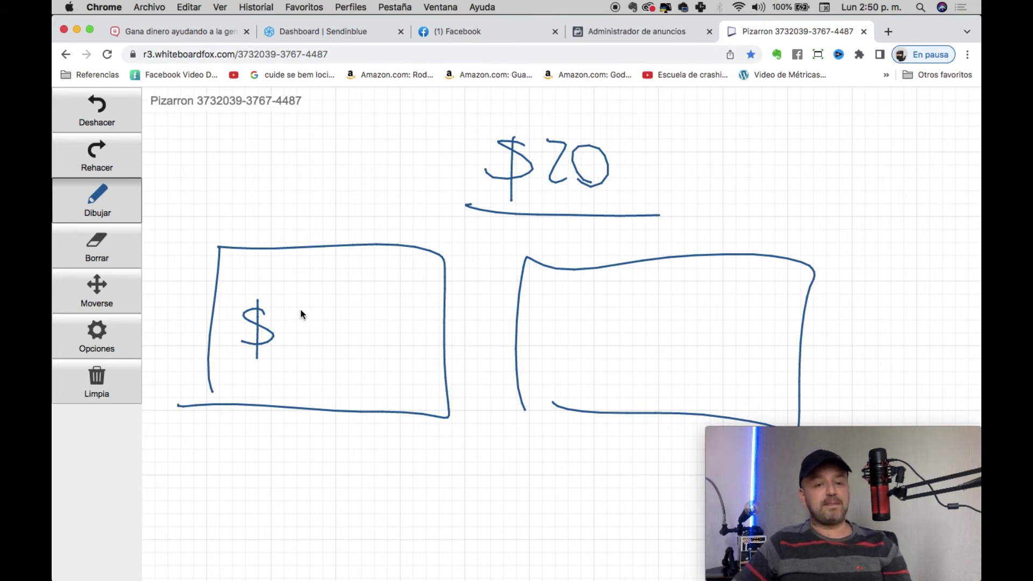
Complete the amount in the left box as $23 and handwrite $23 in the right box
{"action": "left_click_drag", "start_coordinate": [295, 302], "coordinate": [340, 349]}
{"action": "left_click_drag", "start_coordinate": [347, 303], "coordinate": [341, 347]}
{"action": "left_click_drag", "start_coordinate": [589, 351], "coordinate": [619, 322]}
{"action": "left_click_drag", "start_coordinate": [602, 303], "coordinate": [606, 373]}
{"action": "left_click_drag", "start_coordinate": [638, 317], "coordinate": [698, 361]}
{"action": "left_click_drag", "start_coordinate": [709, 314], "coordinate": [700, 360]}
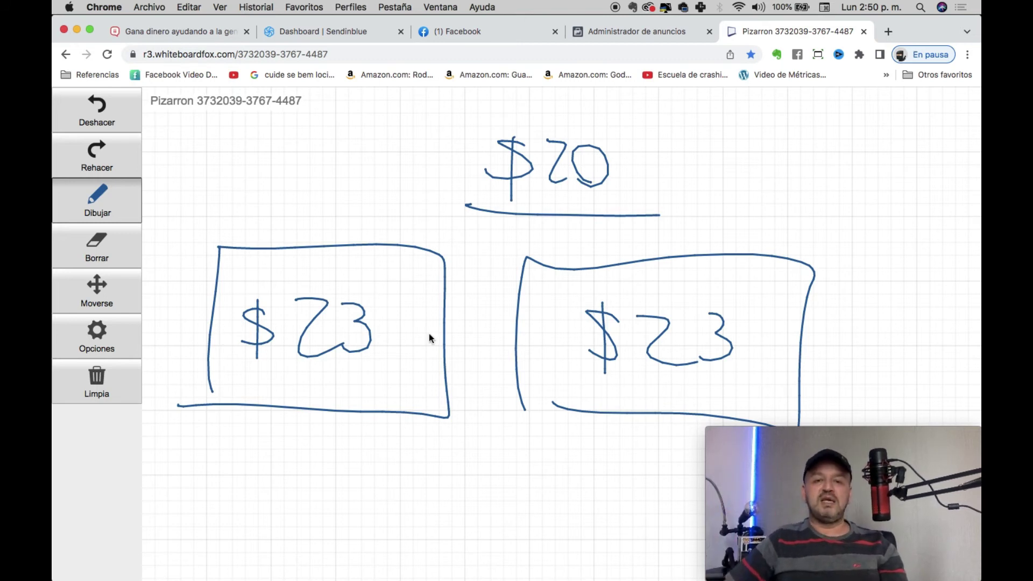
Mark over the 3 in the left box and draw a downward arrow beside $23 in each box
{"action": "left_click_drag", "start_coordinate": [335, 299], "coordinate": [375, 373]}
{"action": "mouse_move", "coordinate": [393, 285]}
{"action": "left_mouse_down"}
{"action": "mouse_move", "coordinate": [396, 377]}
{"action": "mouse_move", "coordinate": [407, 376]}
{"action": "mouse_move", "coordinate": [390, 377]}
{"action": "mouse_move", "coordinate": [407, 398]}
{"action": "mouse_move", "coordinate": [415, 371]}
{"action": "left_mouse_up"}
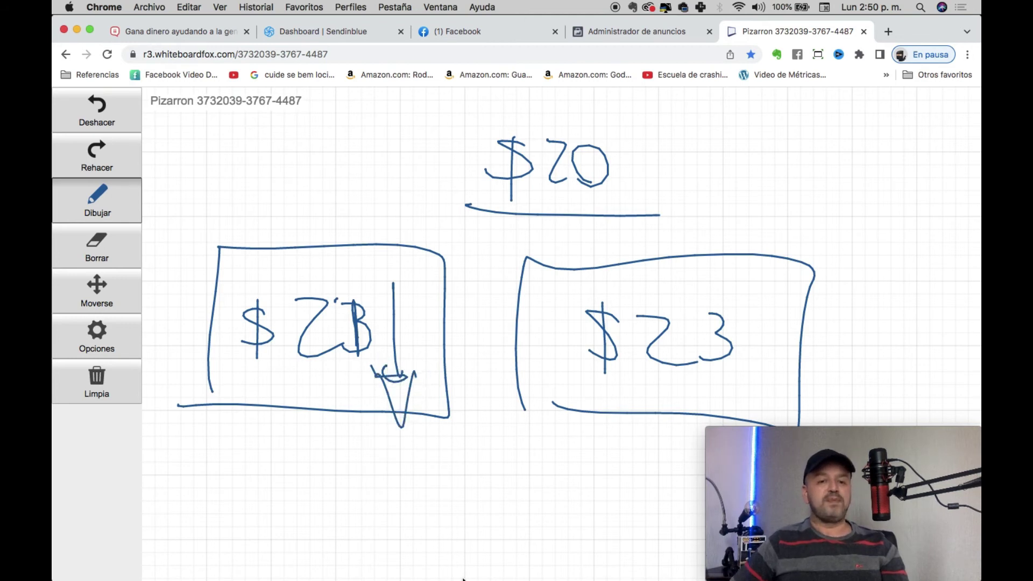
{"action": "mouse_move", "coordinate": [764, 282]}
{"action": "left_mouse_down"}
{"action": "mouse_move", "coordinate": [758, 373]}
{"action": "mouse_move", "coordinate": [786, 369]}
{"action": "left_mouse_up"}
{"action": "mouse_move", "coordinate": [743, 371]}
{"action": "left_mouse_down"}
{"action": "mouse_move", "coordinate": [764, 415]}
{"action": "mouse_move", "coordinate": [786, 370]}
{"action": "left_mouse_up"}
{"action": "left_click", "coordinate": [793, 415]}
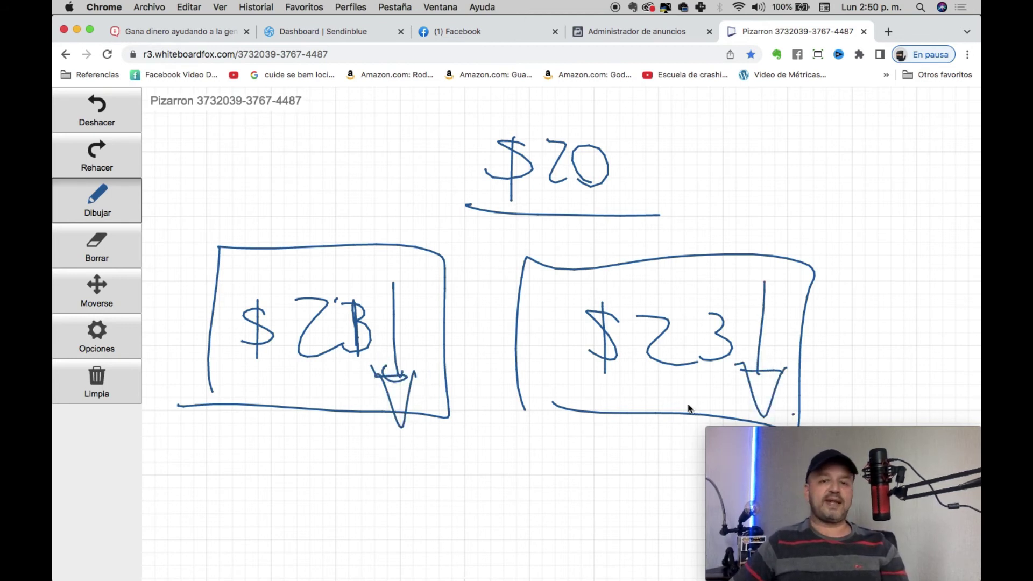
Handwrite 2.5 under $23 in the left box
{"action": "left_click_drag", "start_coordinate": [283, 376], "coordinate": [335, 399]}
{"action": "left_click", "coordinate": [328, 385]}
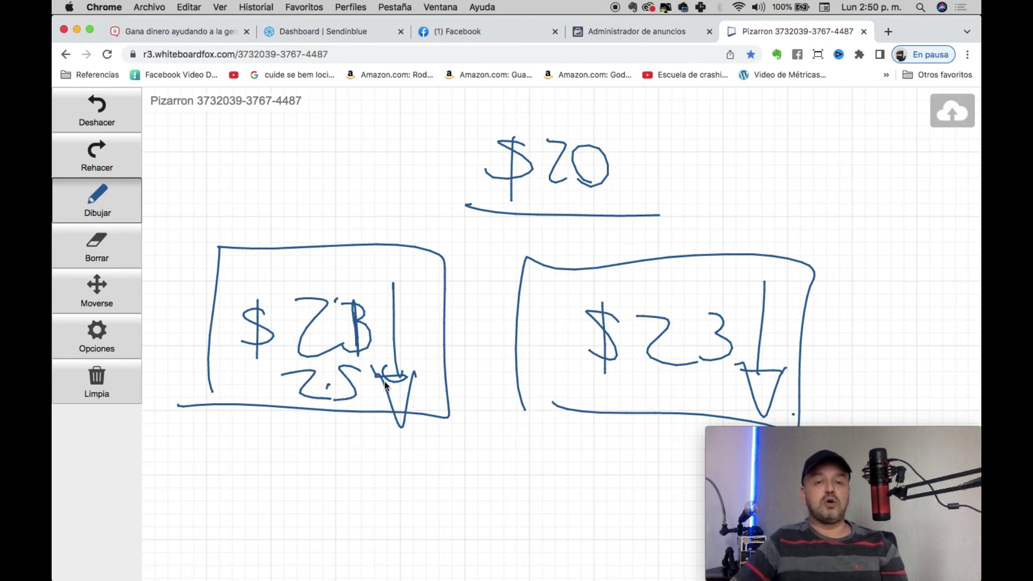
Switch back to Ads Manager and set the Detener Campaña rule's condition to Costo por resultado es mayor que 23
{"action": "left_click", "coordinate": [581, 34]}
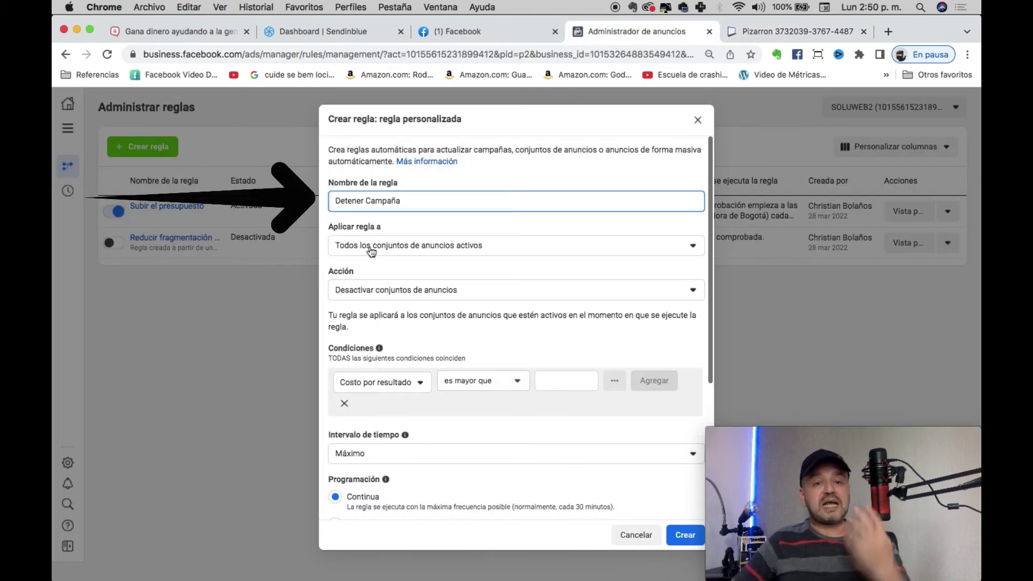
{"action": "left_click", "coordinate": [390, 252]}
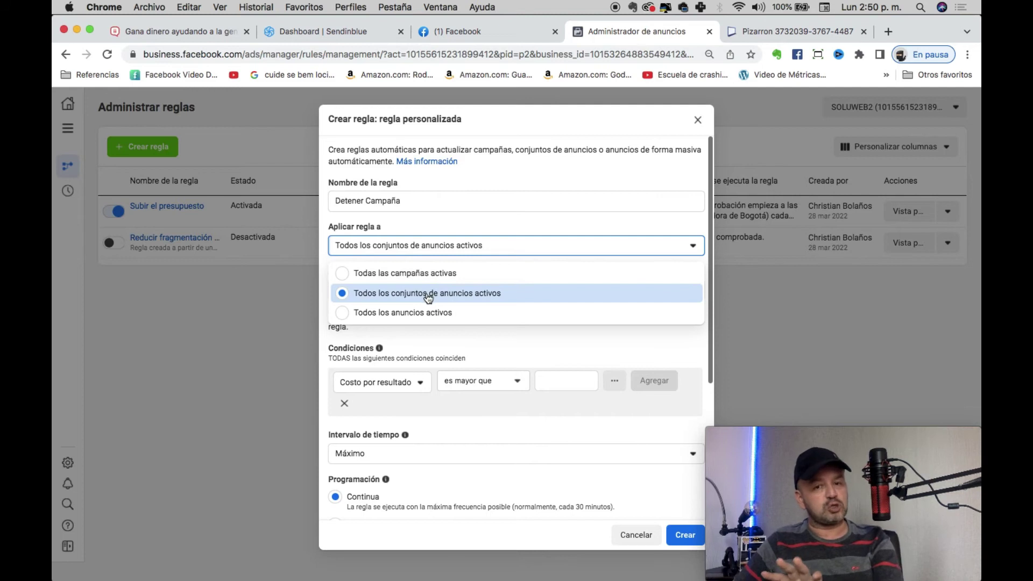
{"action": "left_click", "coordinate": [426, 343]}
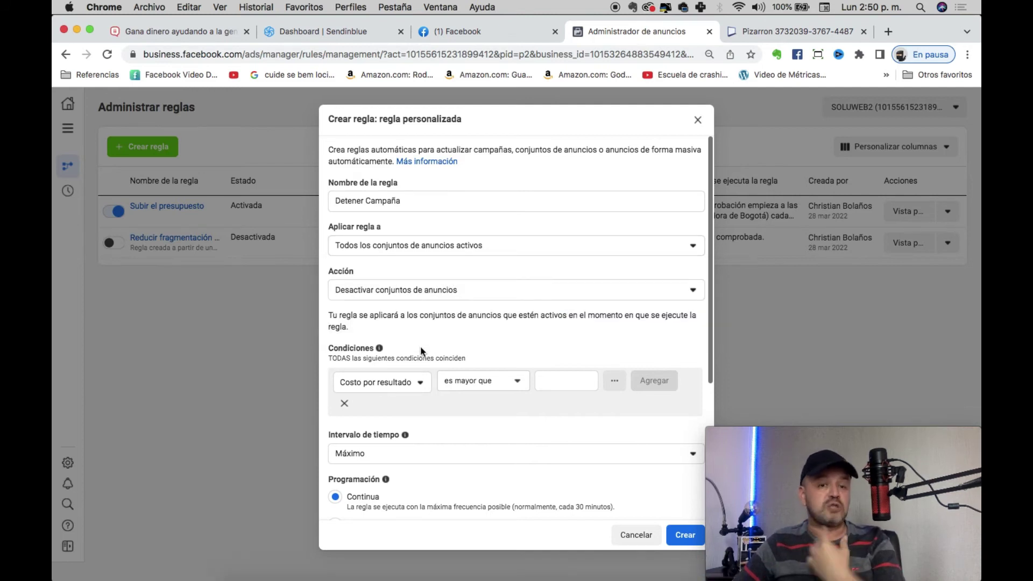
{"action": "left_click", "coordinate": [560, 379]}
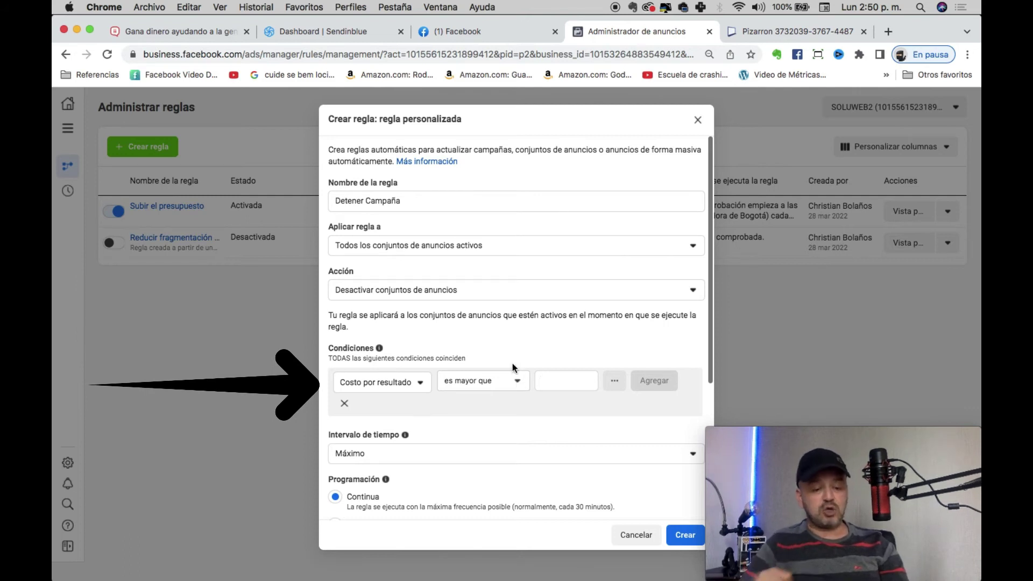
{"action": "type", "text": "23"}
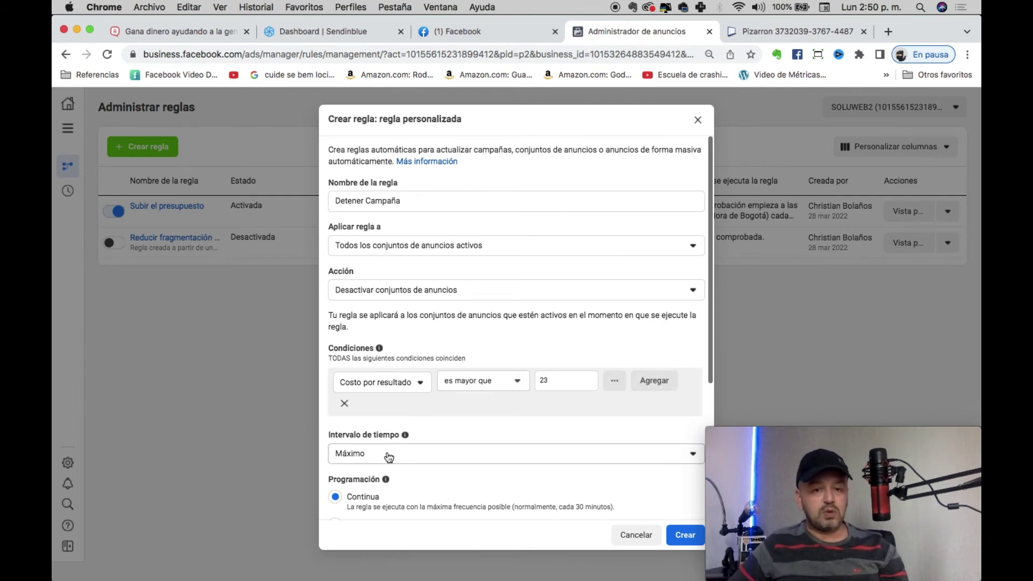
{"action": "scroll", "coordinate": [418, 416], "scroll_direction": "down", "scroll_amount": 5}
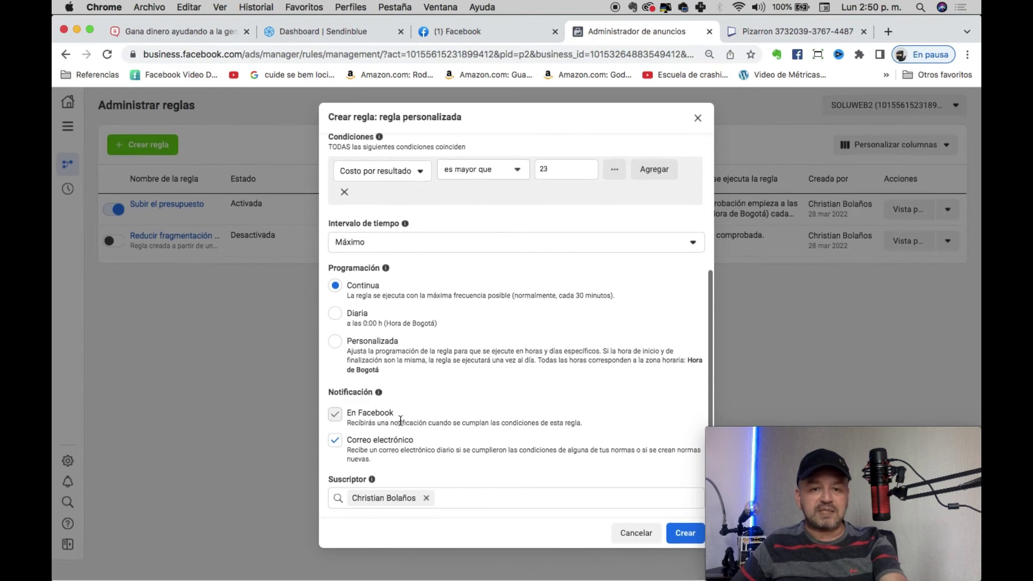
Change the rule's action to Ajustar presupuesto diario en función del campo objetivo
{"action": "scroll", "coordinate": [400, 419], "scroll_direction": "up", "scroll_amount": 5}
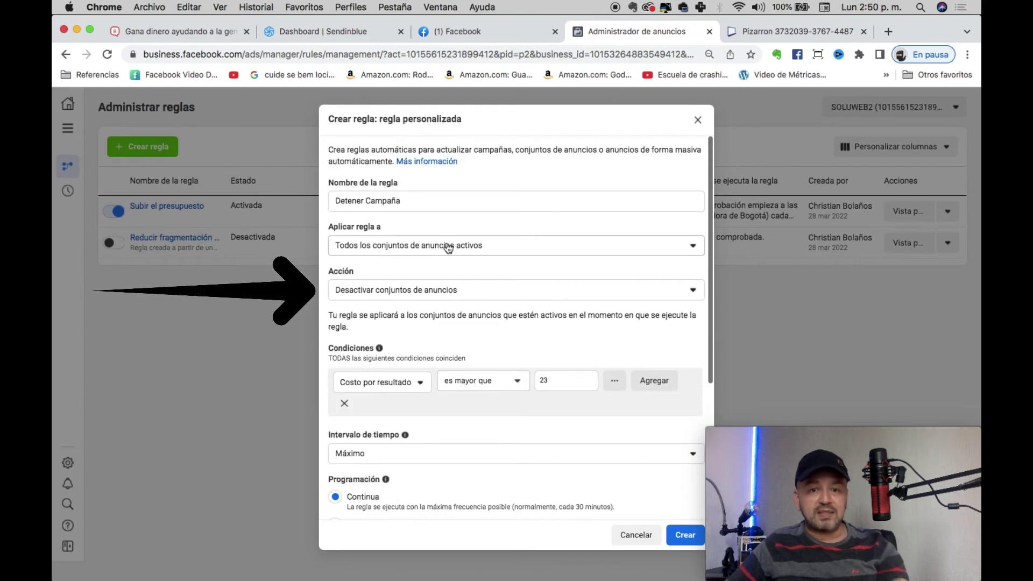
{"action": "left_click", "coordinate": [364, 301]}
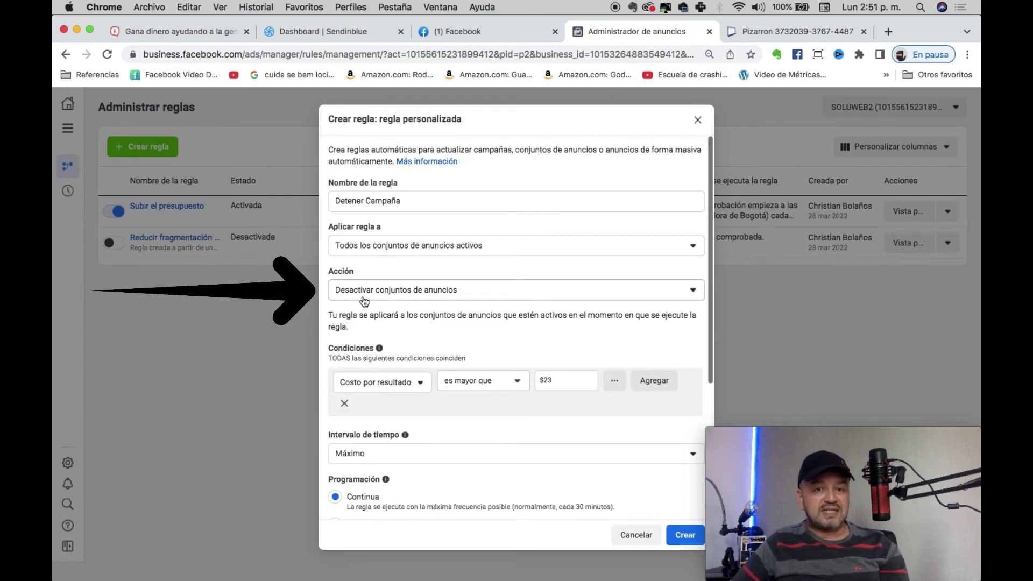
{"action": "left_click", "coordinate": [366, 296]}
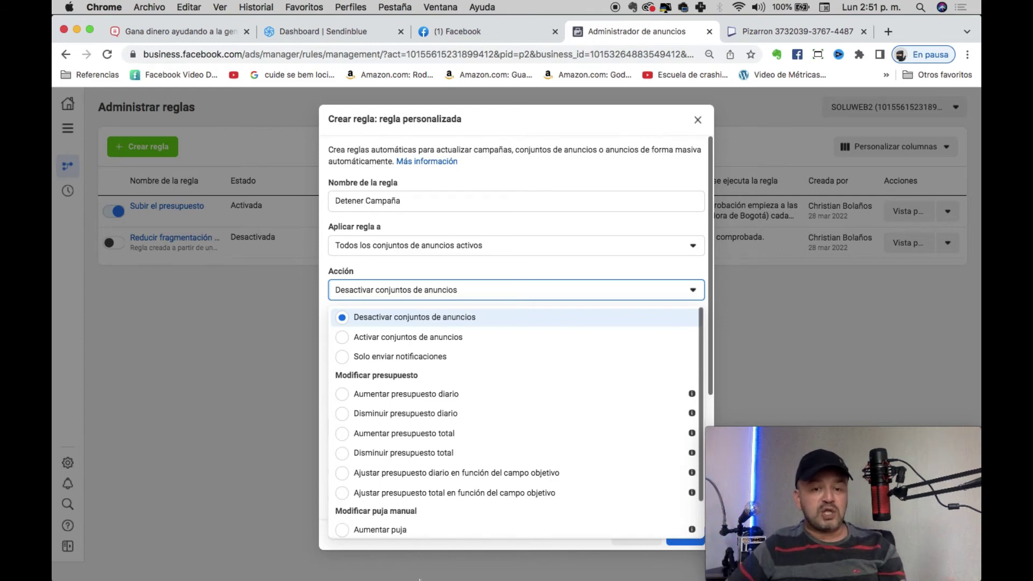
{"action": "scroll", "coordinate": [415, 528], "scroll_direction": "down", "scroll_amount": 2}
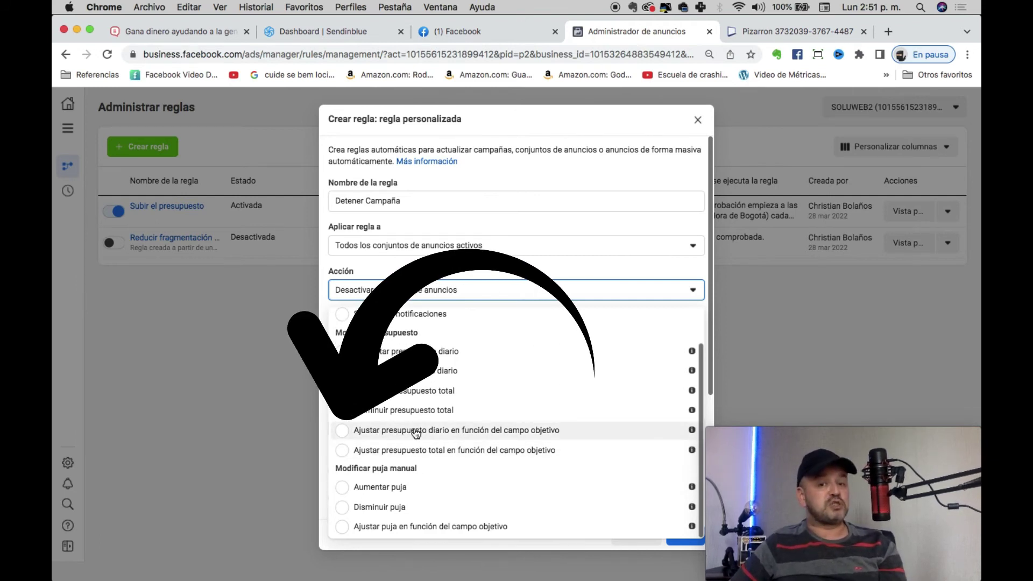
{"action": "left_click", "coordinate": [451, 430]}
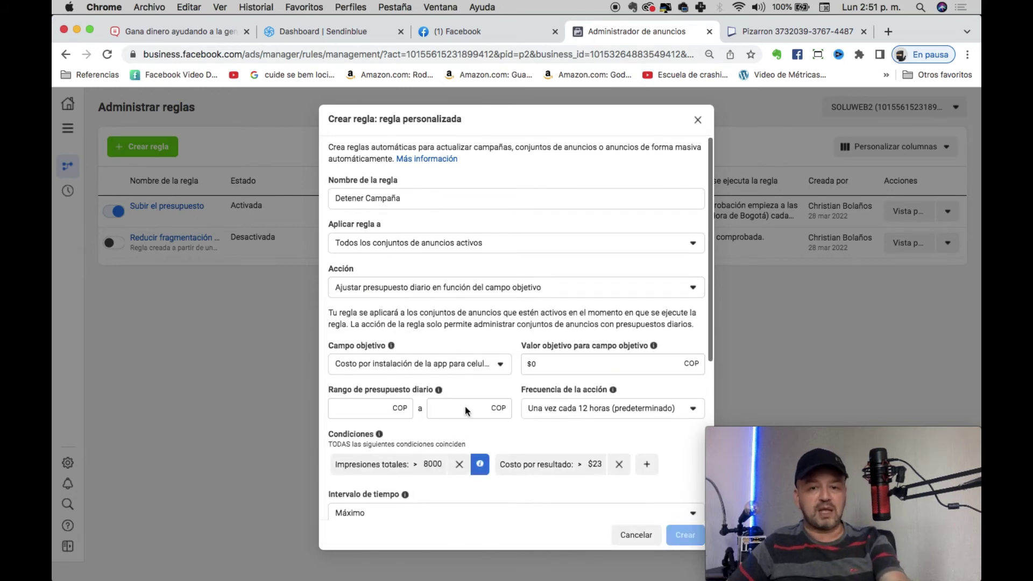
Rename the rule as Costo objetivo
{"action": "scroll", "coordinate": [409, 296], "scroll_direction": "down", "scroll_amount": 2}
{"action": "left_click", "coordinate": [358, 153]}
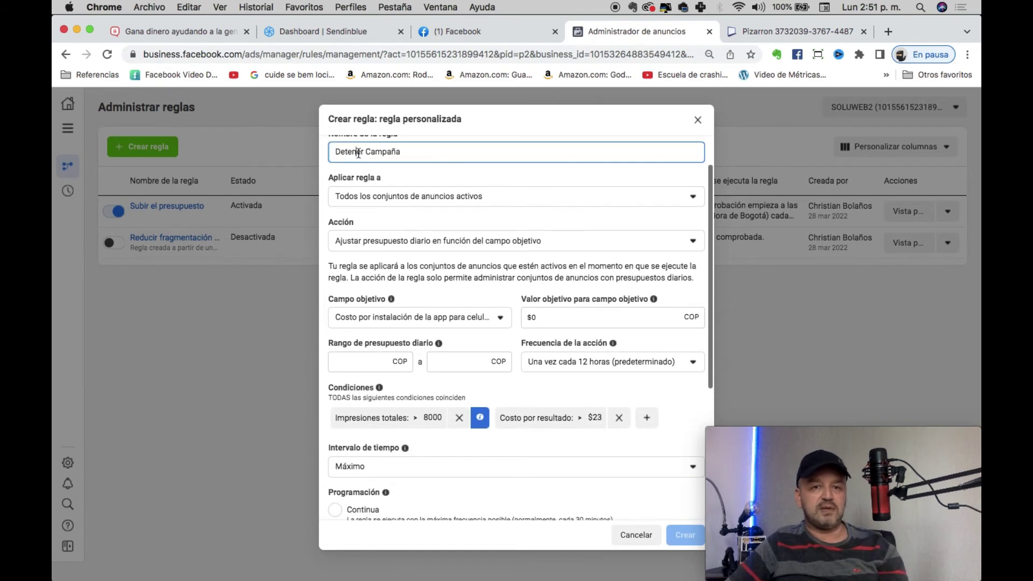
{"action": "double_click", "coordinate": [368, 153]}
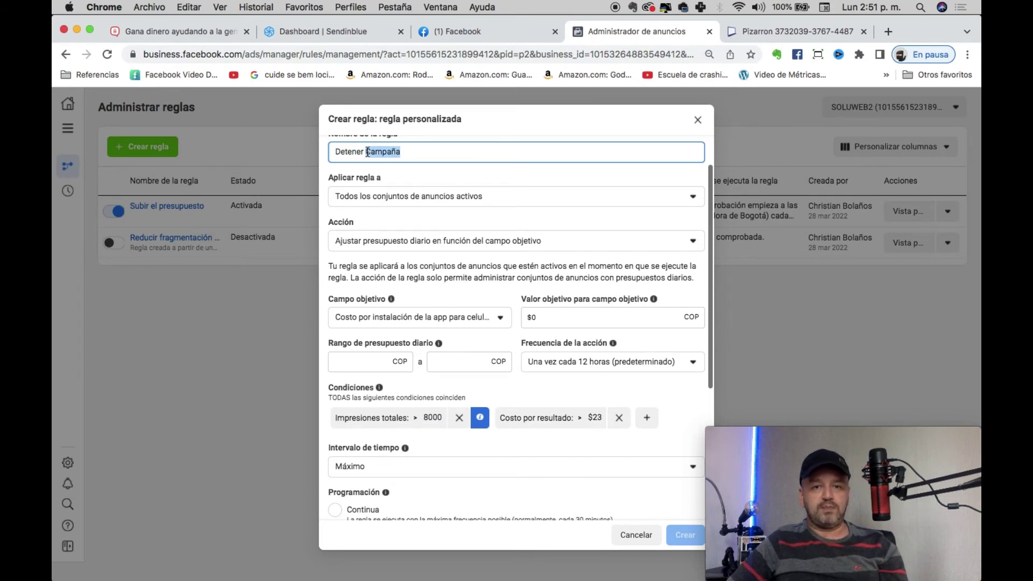
{"action": "triple_click", "coordinate": [382, 152]}
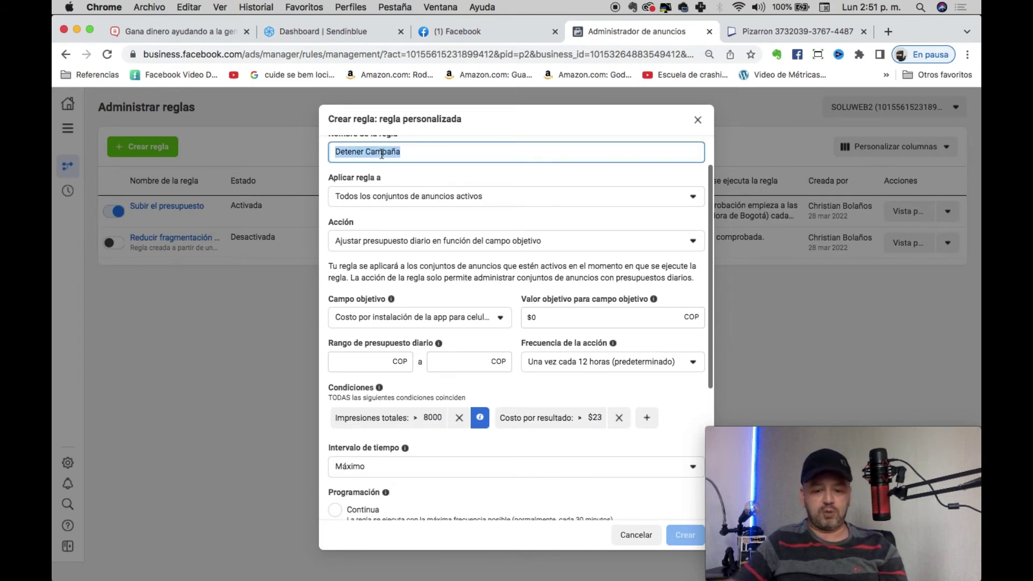
{"action": "type", "text": "Costo objetivo"}
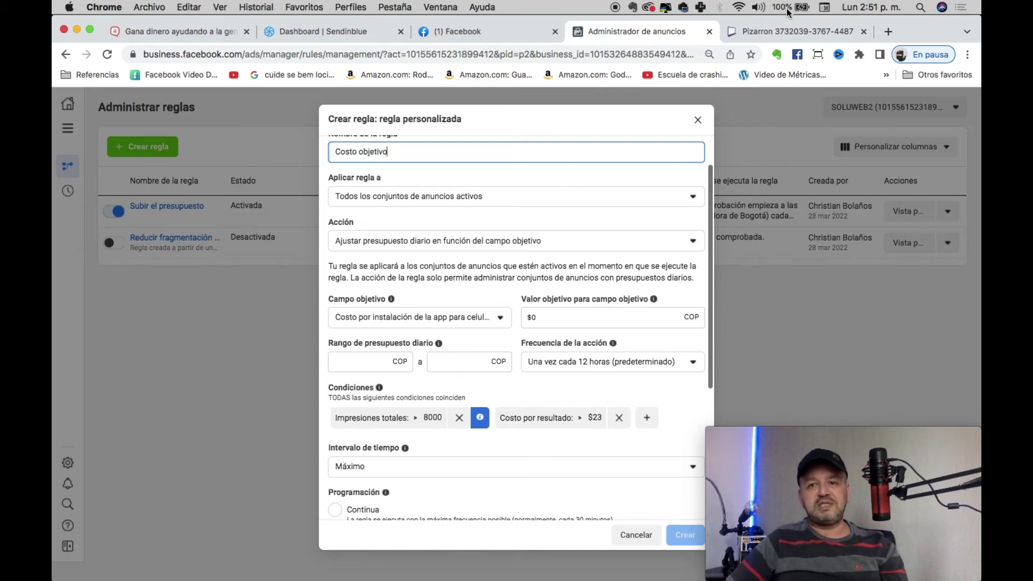
Switch to the whiteboard, clear everything on it and handwrite $20 in the upper middle of the canvas
{"action": "left_click", "coordinate": [781, 32]}
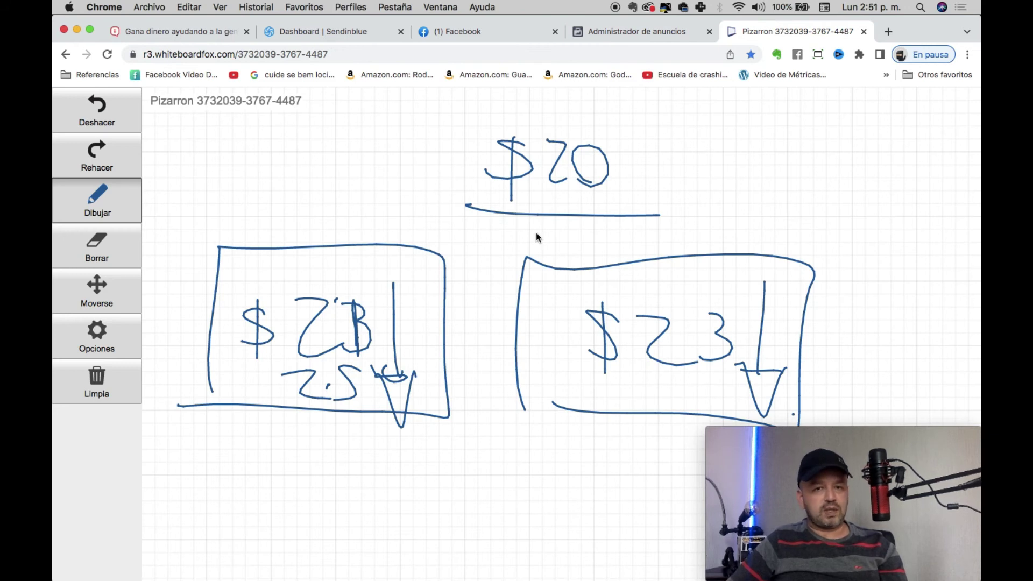
{"action": "left_click", "coordinate": [98, 377]}
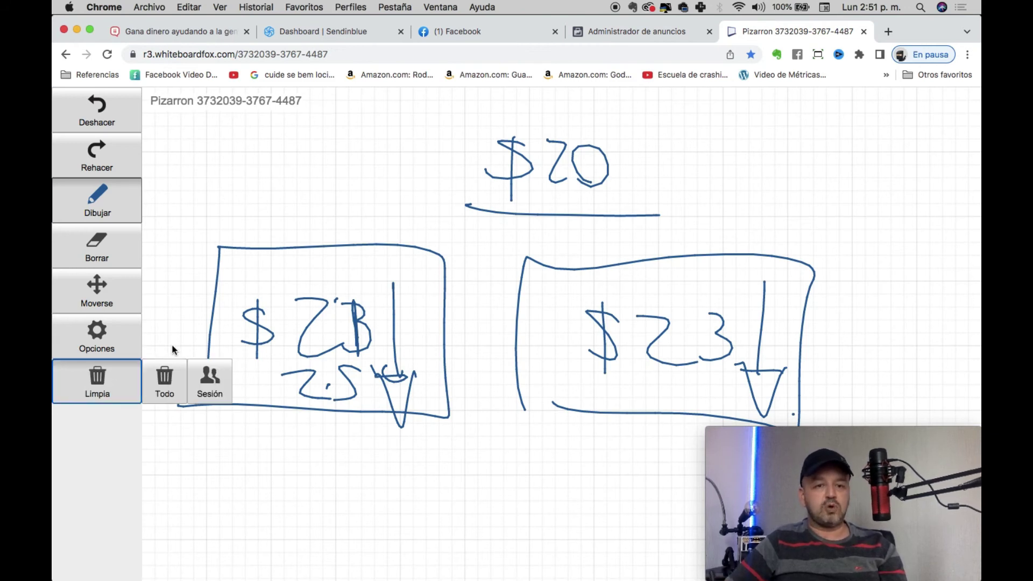
{"action": "left_click", "coordinate": [164, 380]}
{"action": "left_click", "coordinate": [622, 128]}
{"action": "left_click_drag", "start_coordinate": [516, 153], "coordinate": [487, 181]}
{"action": "left_click_drag", "start_coordinate": [498, 130], "coordinate": [502, 202]}
{"action": "left_click_drag", "start_coordinate": [526, 151], "coordinate": [560, 189]}
Draw a box below and left of $20 and handwrite $12 inside it
{"action": "mouse_move", "coordinate": [271, 393]}
{"action": "left_mouse_down"}
{"action": "mouse_move", "coordinate": [370, 275]}
{"action": "mouse_move", "coordinate": [258, 411]}
{"action": "left_mouse_up"}
{"action": "left_click_drag", "start_coordinate": [311, 312], "coordinate": [319, 372]}
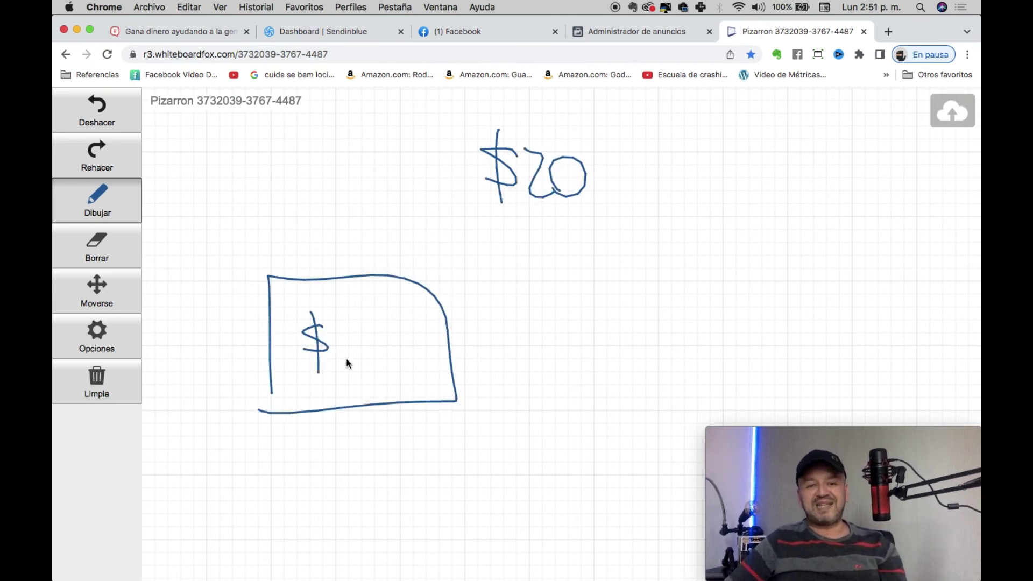
{"action": "left_click_drag", "start_coordinate": [375, 326], "coordinate": [406, 349]}
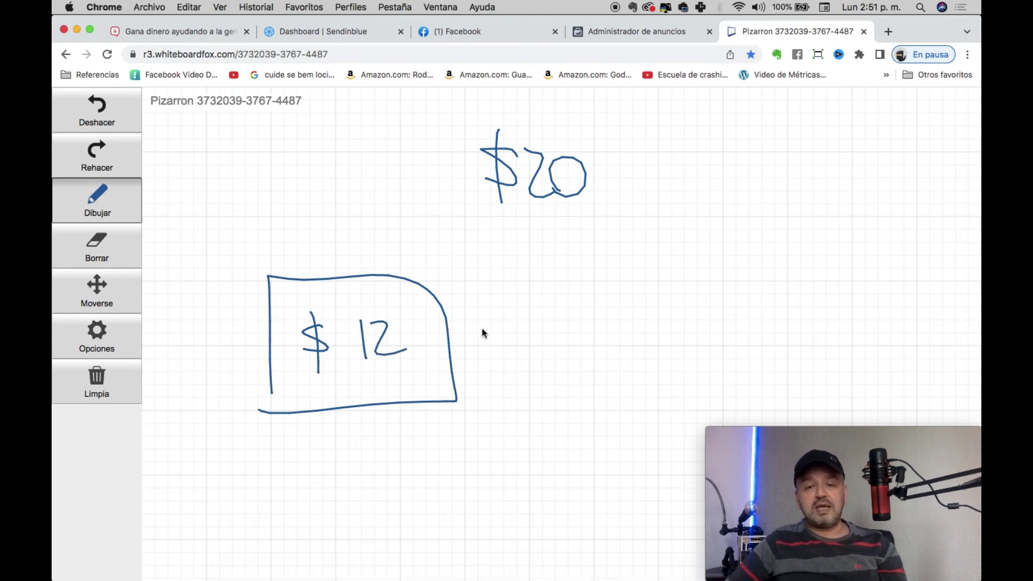
Handwrite "25 prod/dia" beside the box and underline the 12 inside it
{"action": "left_click_drag", "start_coordinate": [474, 318], "coordinate": [499, 348]}
{"action": "left_click_drag", "start_coordinate": [507, 318], "coordinate": [495, 350]}
{"action": "left_click_drag", "start_coordinate": [506, 316], "coordinate": [516, 317]}
{"action": "mouse_move", "coordinate": [548, 368]}
{"action": "left_mouse_down"}
{"action": "mouse_move", "coordinate": [547, 334]}
{"action": "mouse_move", "coordinate": [615, 344]}
{"action": "mouse_move", "coordinate": [621, 299]}
{"action": "mouse_move", "coordinate": [632, 374]}
{"action": "left_mouse_up"}
{"action": "mouse_move", "coordinate": [679, 328]}
{"action": "left_mouse_down"}
{"action": "mouse_move", "coordinate": [685, 304]}
{"action": "mouse_move", "coordinate": [730, 349]}
{"action": "left_mouse_up"}
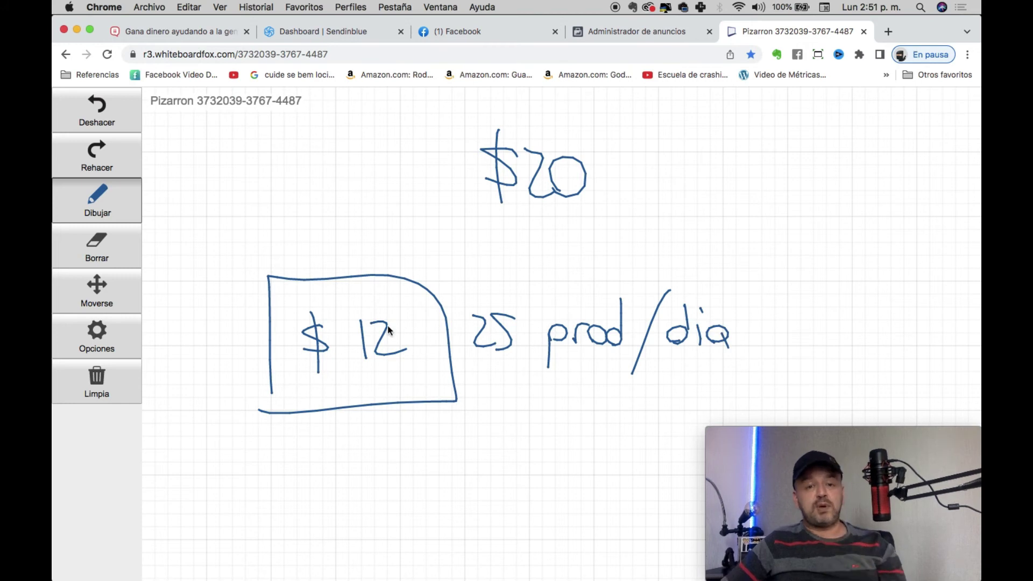
{"action": "left_click_drag", "start_coordinate": [347, 375], "coordinate": [418, 361]}
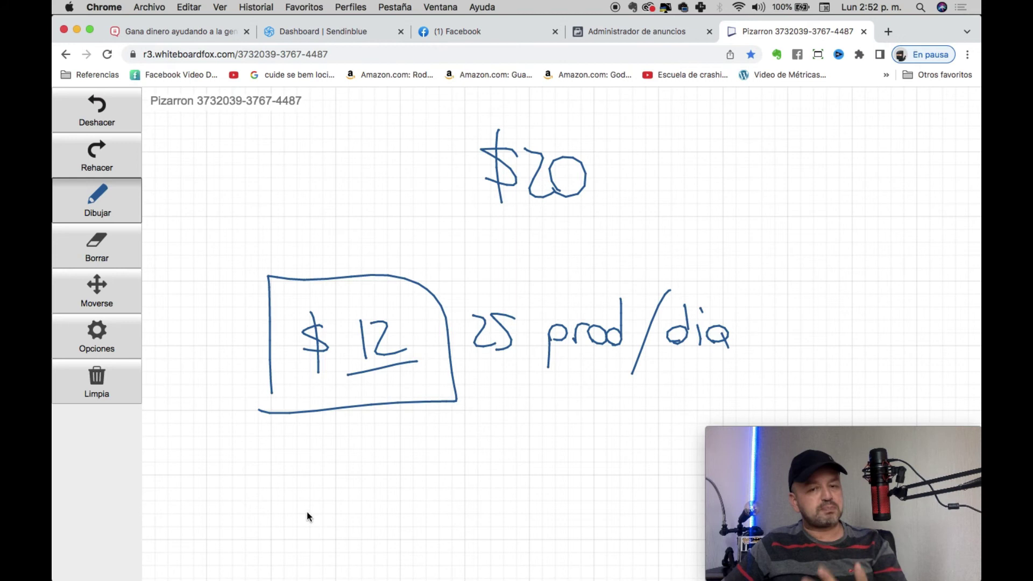
Draw a second box containing $10 under the first one and add a downward arrow beside $12
{"action": "mouse_move", "coordinate": [304, 491]}
{"action": "left_mouse_down"}
{"action": "mouse_move", "coordinate": [328, 460]}
{"action": "mouse_move", "coordinate": [321, 516]}
{"action": "left_mouse_up"}
{"action": "mouse_move", "coordinate": [252, 550]}
{"action": "left_mouse_down"}
{"action": "mouse_move", "coordinate": [254, 425]}
{"action": "mouse_move", "coordinate": [431, 487]}
{"action": "mouse_move", "coordinate": [258, 560]}
{"action": "left_mouse_up"}
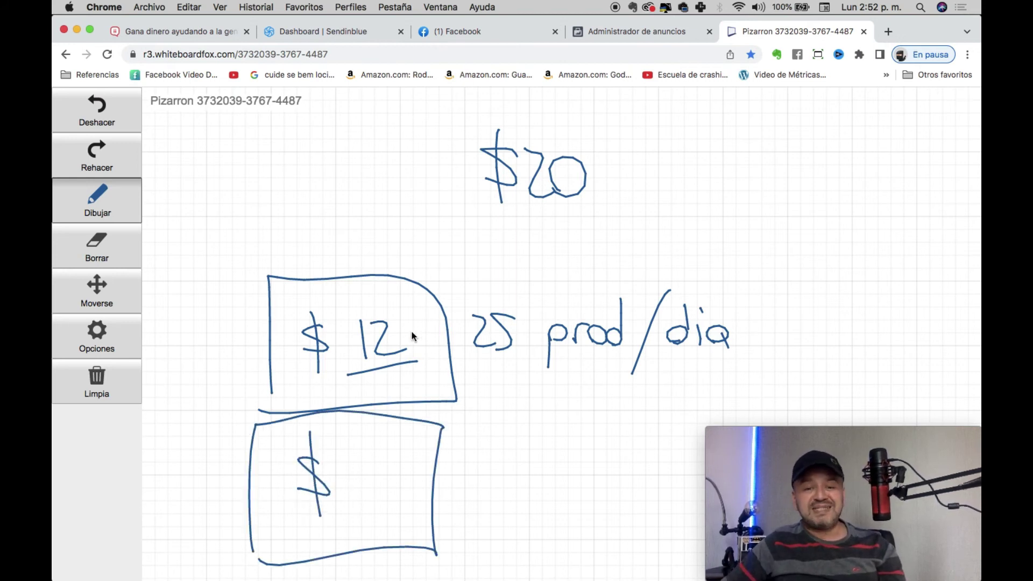
{"action": "mouse_move", "coordinate": [421, 311]}
{"action": "left_mouse_down"}
{"action": "mouse_move", "coordinate": [418, 350]}
{"action": "mouse_move", "coordinate": [452, 344]}
{"action": "left_mouse_up"}
{"action": "left_click_drag", "start_coordinate": [354, 466], "coordinate": [354, 503]}
{"action": "left_click_drag", "start_coordinate": [375, 467], "coordinate": [373, 469]}
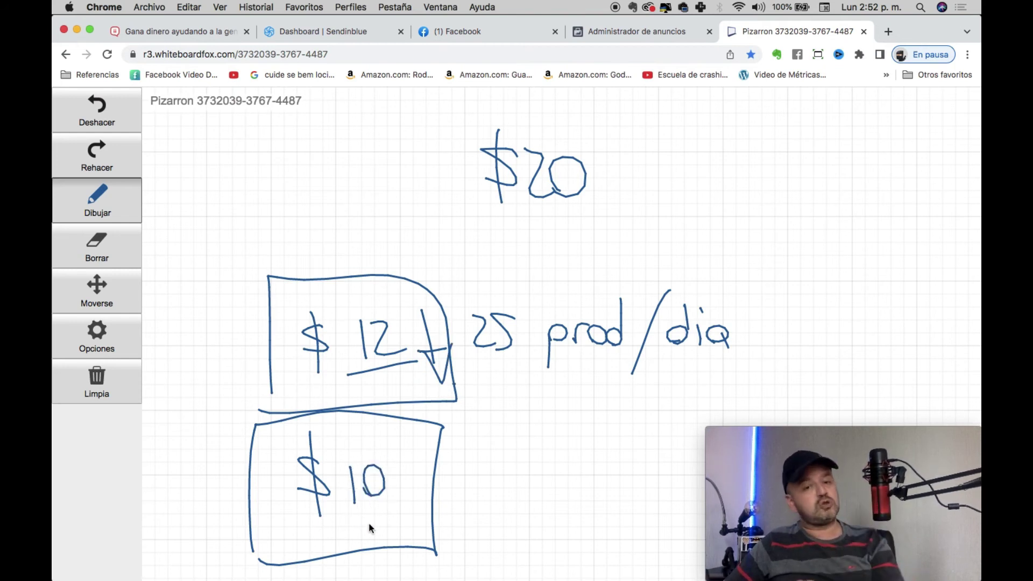
{"action": "left_click_drag", "start_coordinate": [377, 490], "coordinate": [367, 485]}
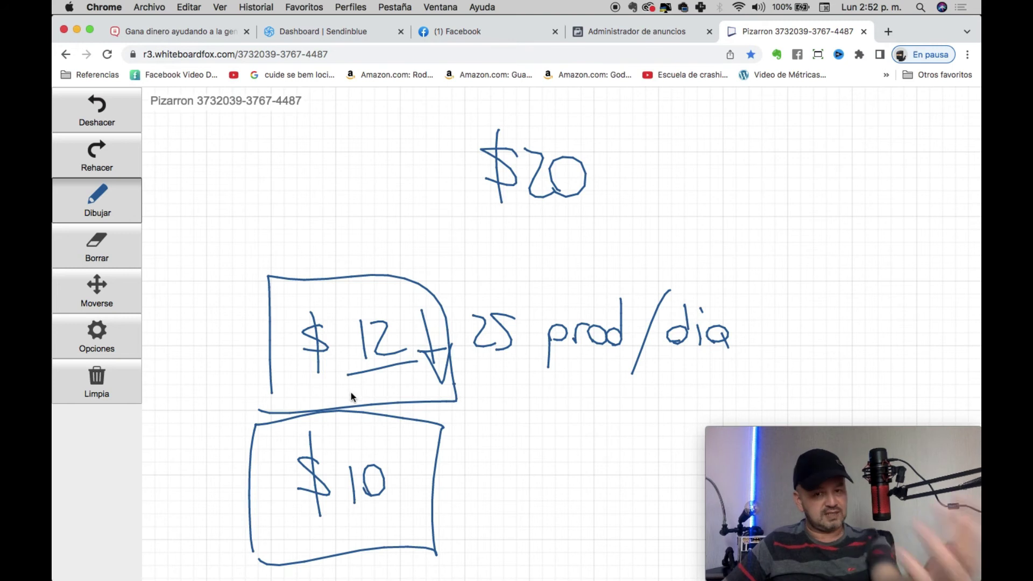
Return to Ads Manager and select all active ad sets as the rule's scope and Ajustar presupuesto diario en función del campo objetivo as its action
{"action": "left_click", "coordinate": [614, 31]}
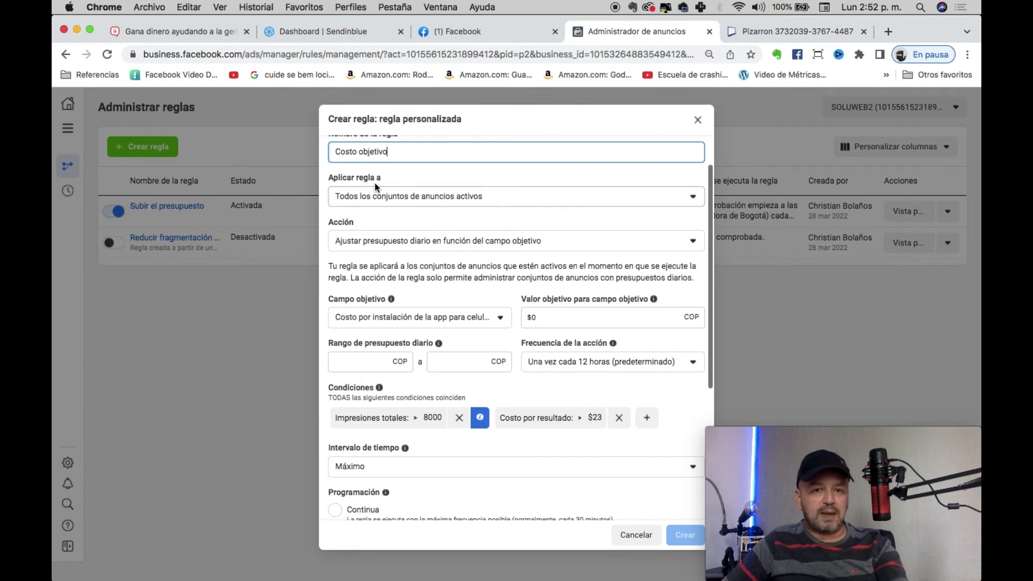
{"action": "left_click", "coordinate": [425, 198]}
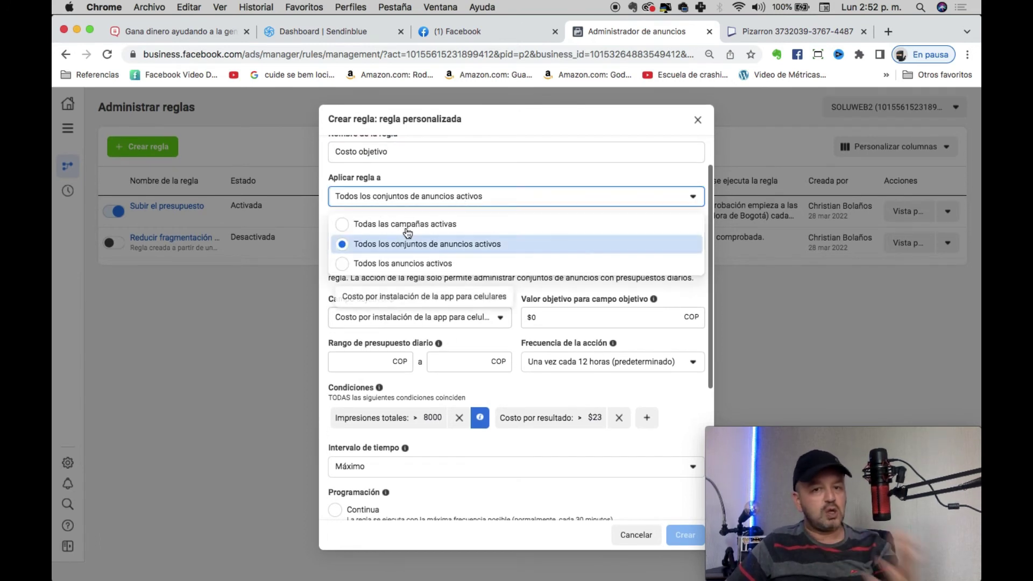
{"action": "left_click", "coordinate": [484, 243]}
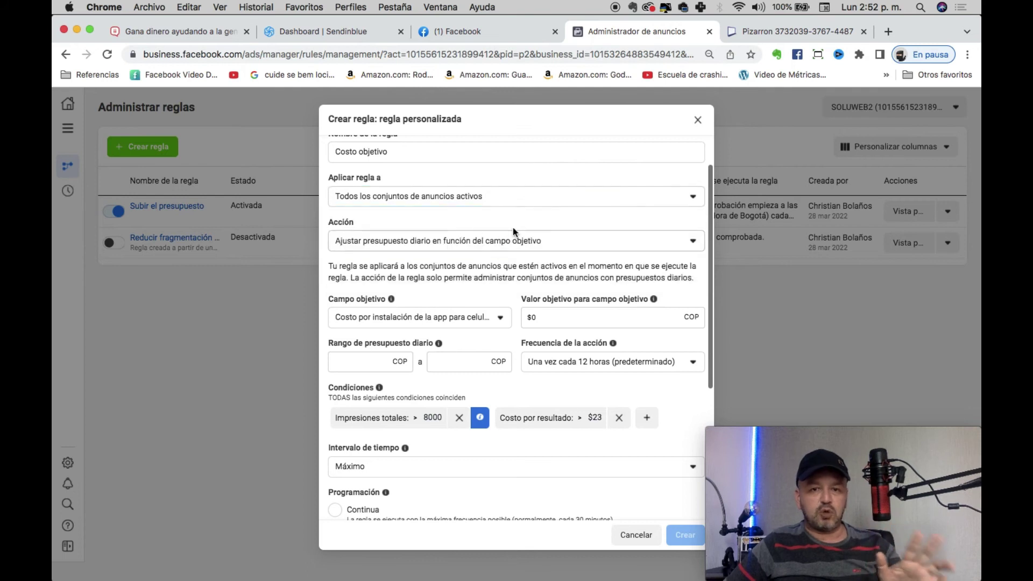
{"action": "left_click", "coordinate": [370, 240]}
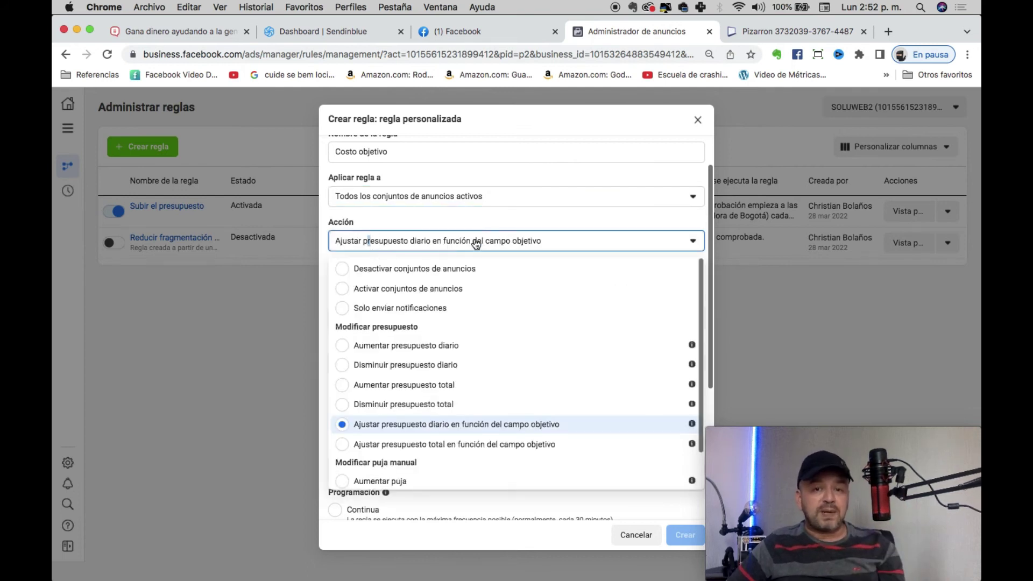
{"action": "left_click", "coordinate": [508, 430]}
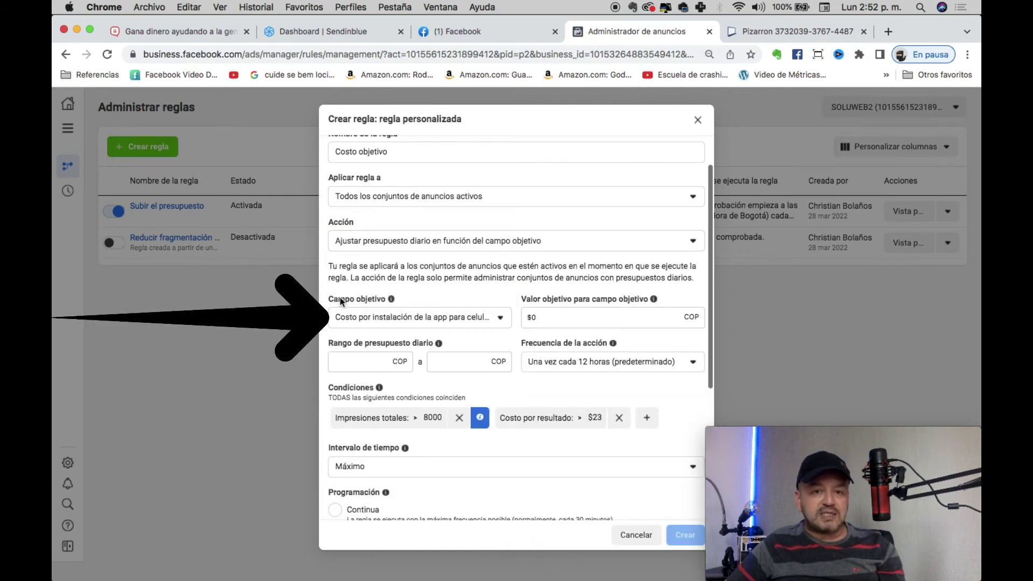
Set the rule's target field to Costo por resultado with a target value of 10 COP
{"action": "left_click", "coordinate": [391, 317]}
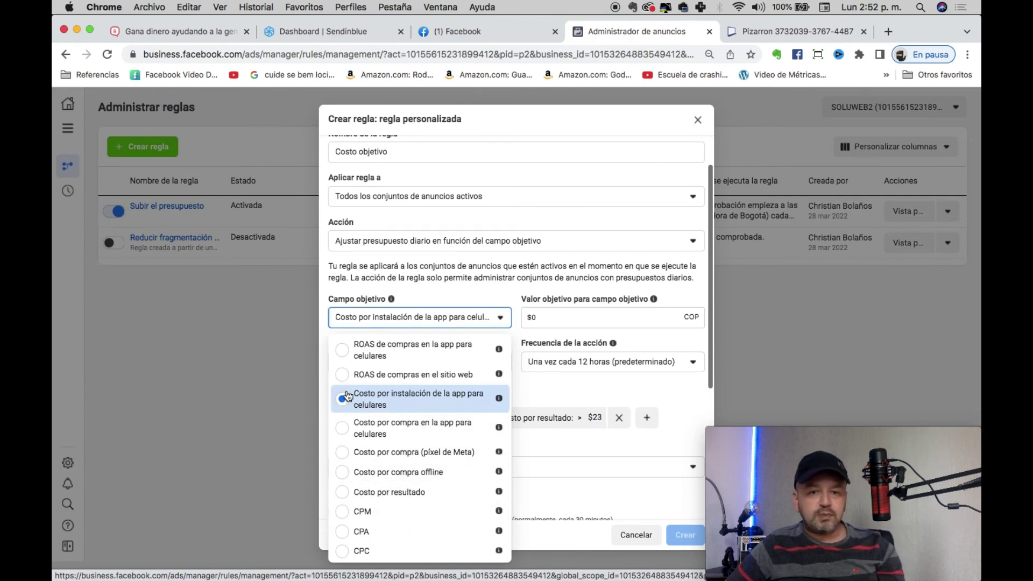
{"action": "left_click", "coordinate": [397, 492]}
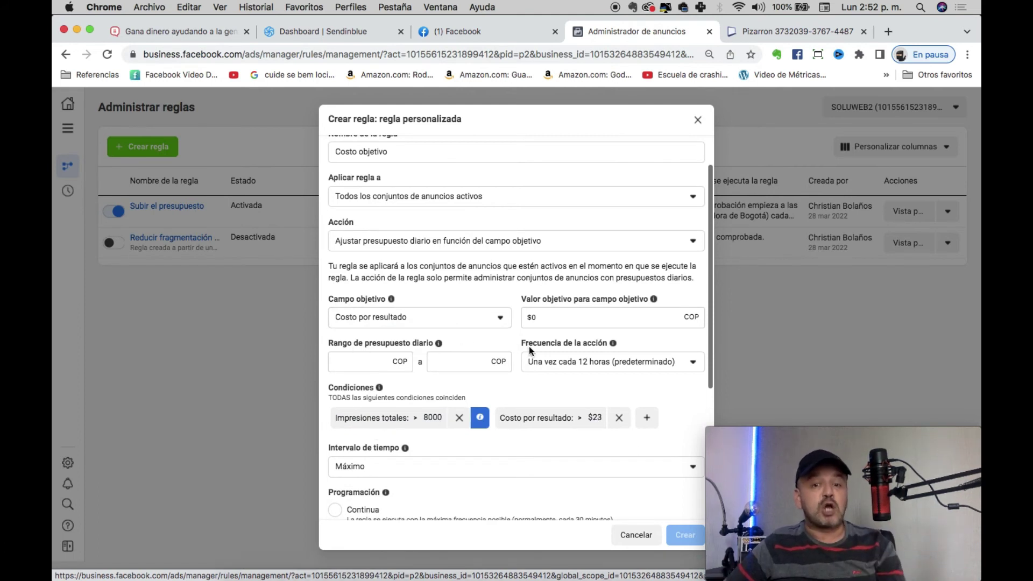
{"action": "left_click", "coordinate": [543, 316]}
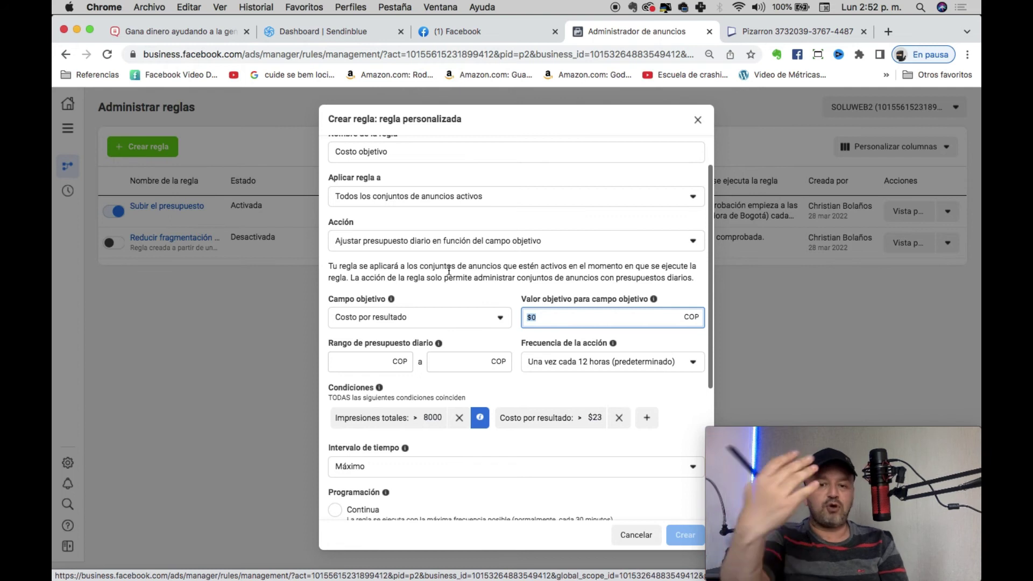
{"action": "type", "text": "1"}
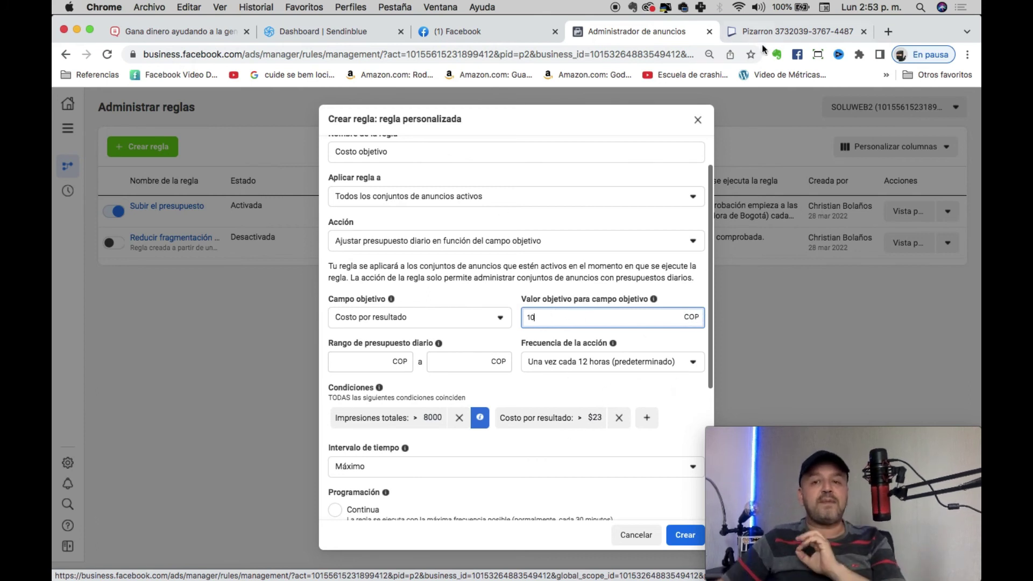
Switch to the whiteboard and underline the 25 in "25 prod/dia"
{"action": "left_click", "coordinate": [764, 32]}
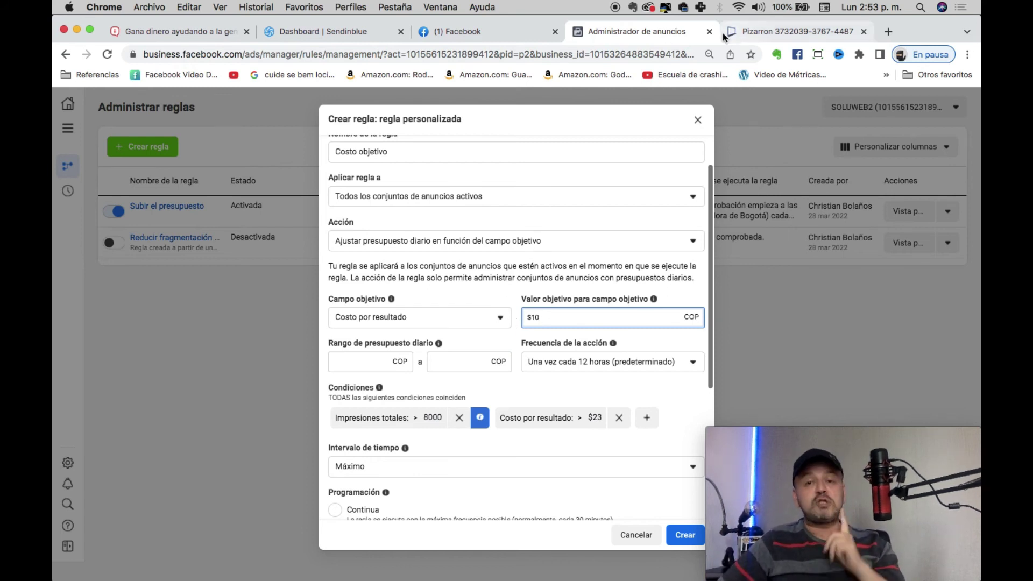
{"action": "left_click", "coordinate": [759, 33]}
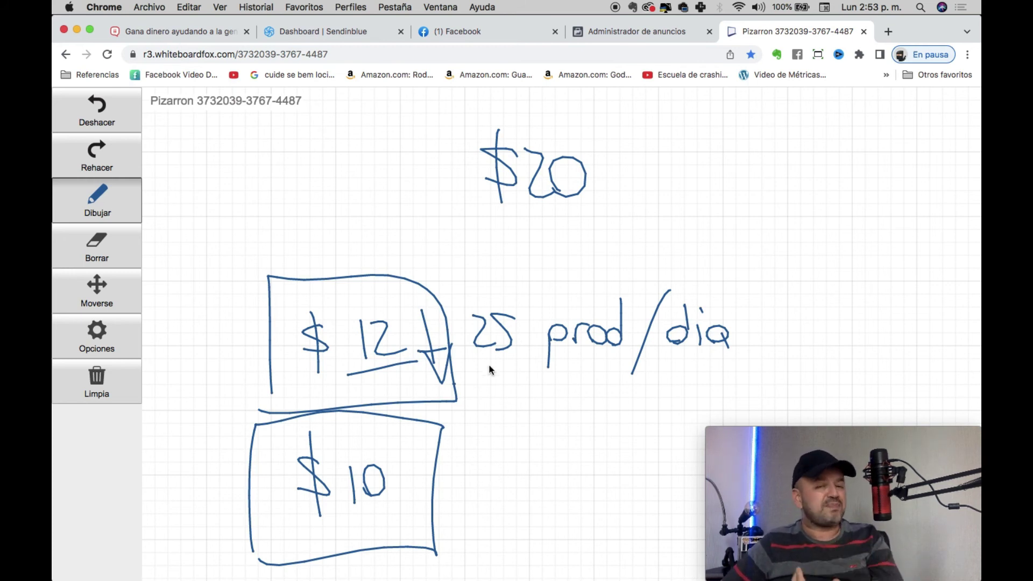
{"action": "left_click_drag", "start_coordinate": [463, 375], "coordinate": [540, 371]}
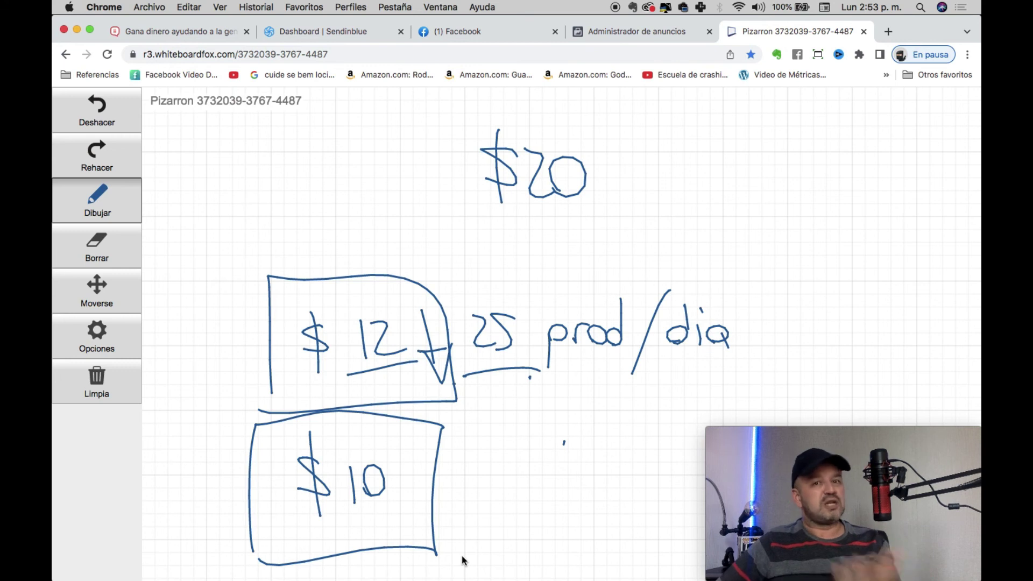
Return to Ads Manager and review the options available for the rule's target field and time interval
{"action": "left_click", "coordinate": [619, 32]}
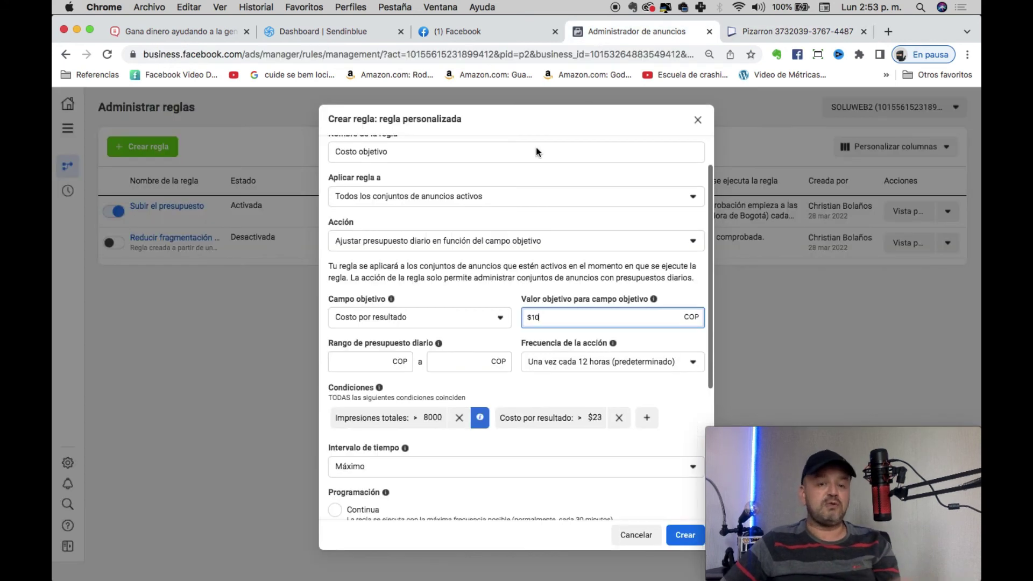
{"action": "left_click", "coordinate": [483, 323]}
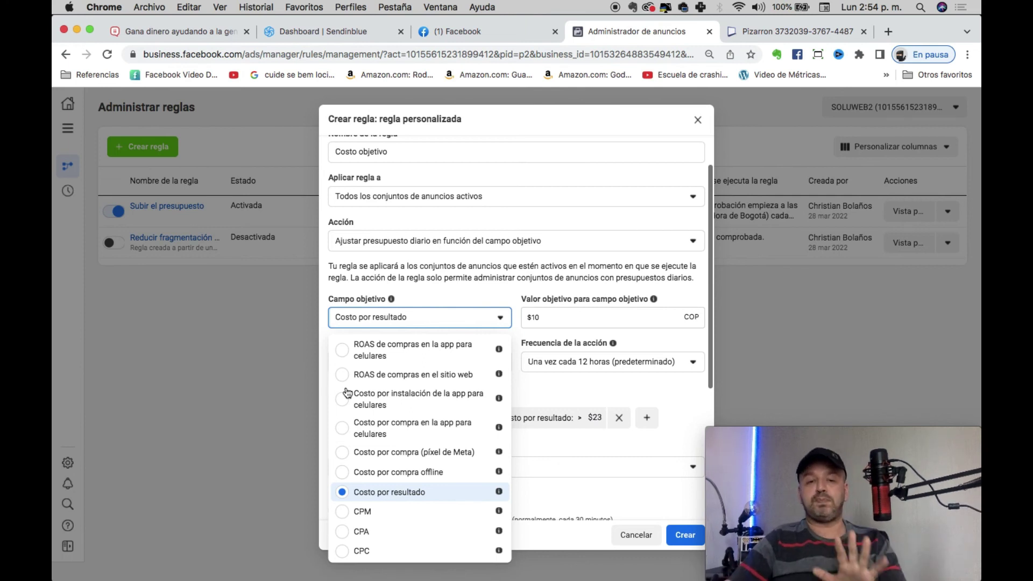
{"action": "left_click", "coordinate": [579, 467]}
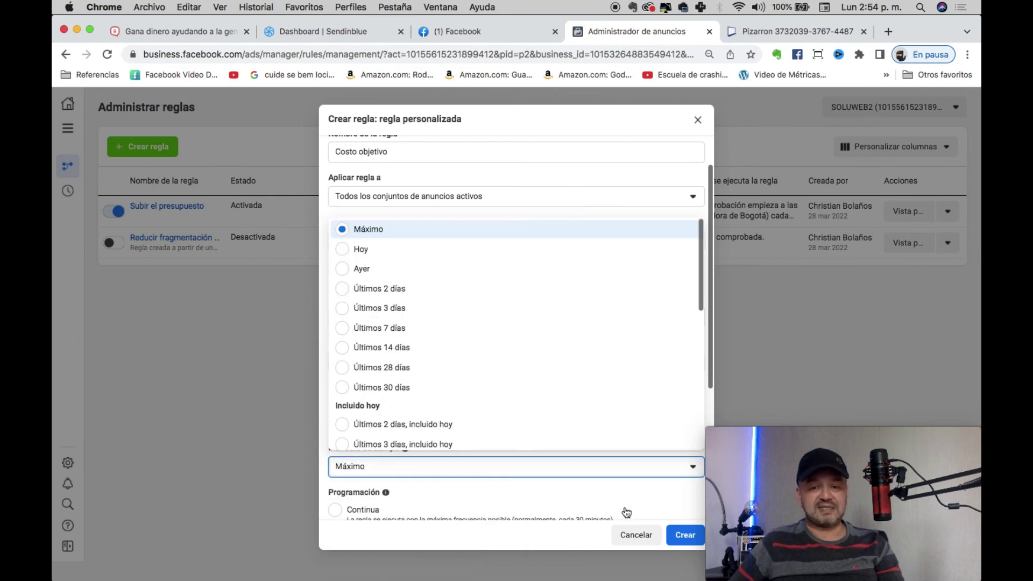
{"action": "left_click", "coordinate": [581, 501]}
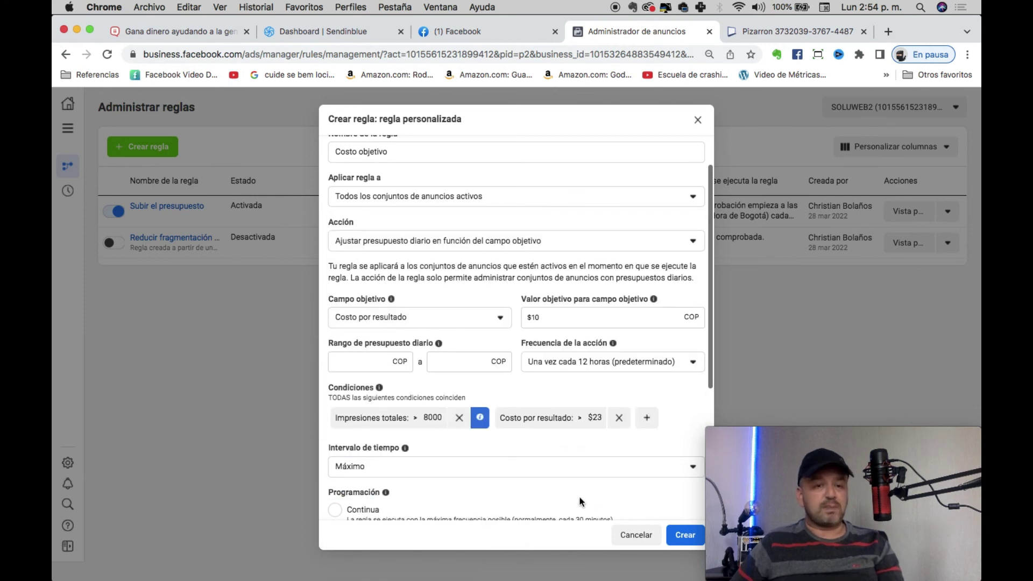
Discard the unfinished Costo objetivo rule and deactivate the Subir el presupuesto rule
{"action": "left_click", "coordinate": [636, 535]}
{"action": "left_click", "coordinate": [115, 212]}
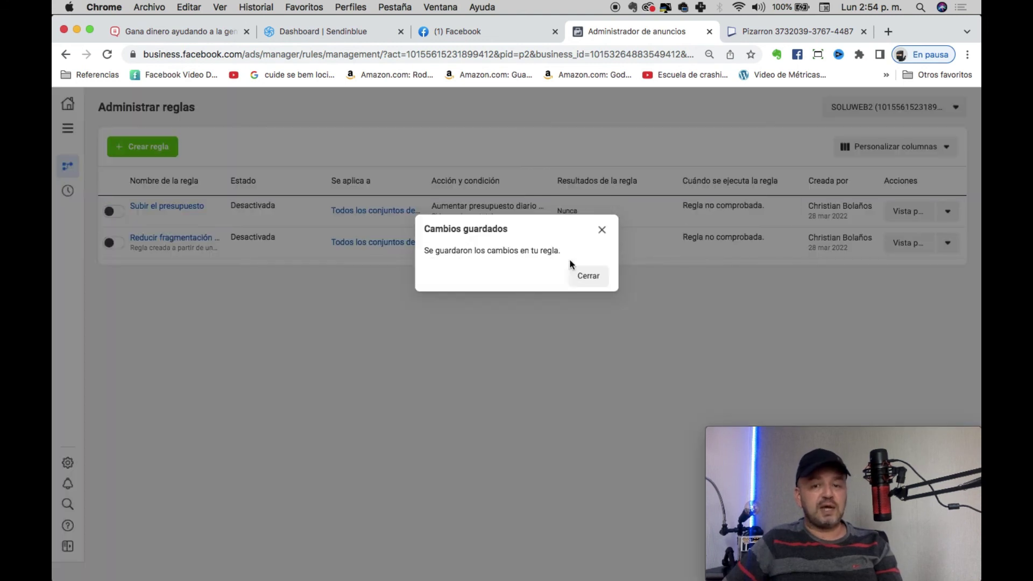
{"action": "left_click", "coordinate": [586, 275]}
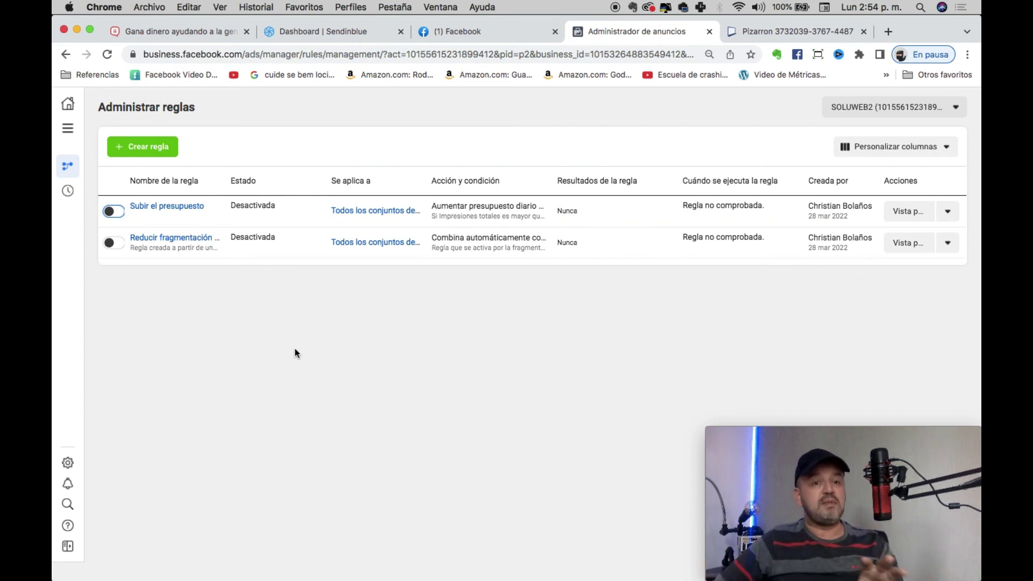
{"action": "triple_click", "coordinate": [161, 180]}
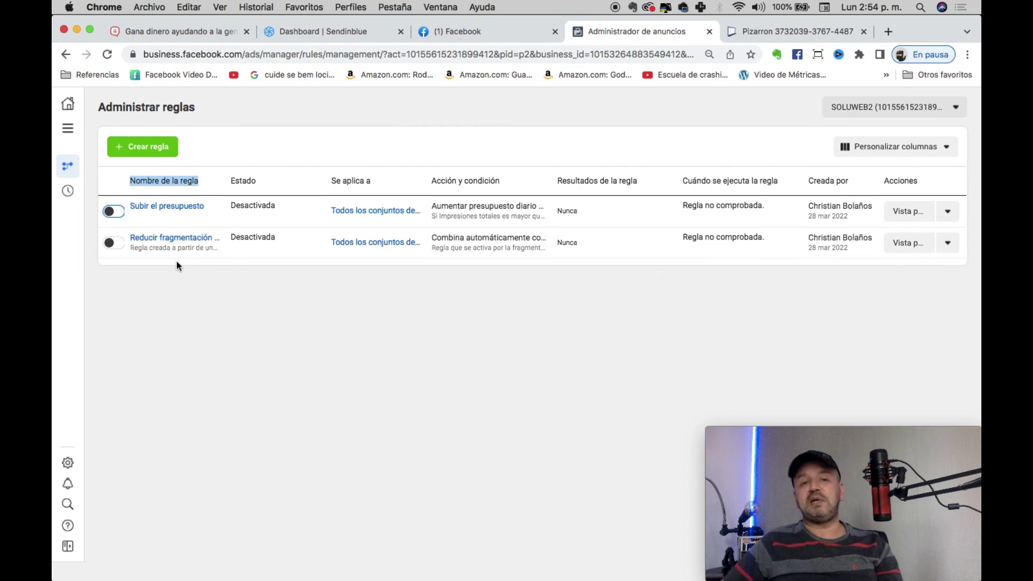
Create a Reducir superposición en la subasta rule with the action Desactivar conjuntos de anuncios superpuestos
{"action": "left_click", "coordinate": [171, 147]}
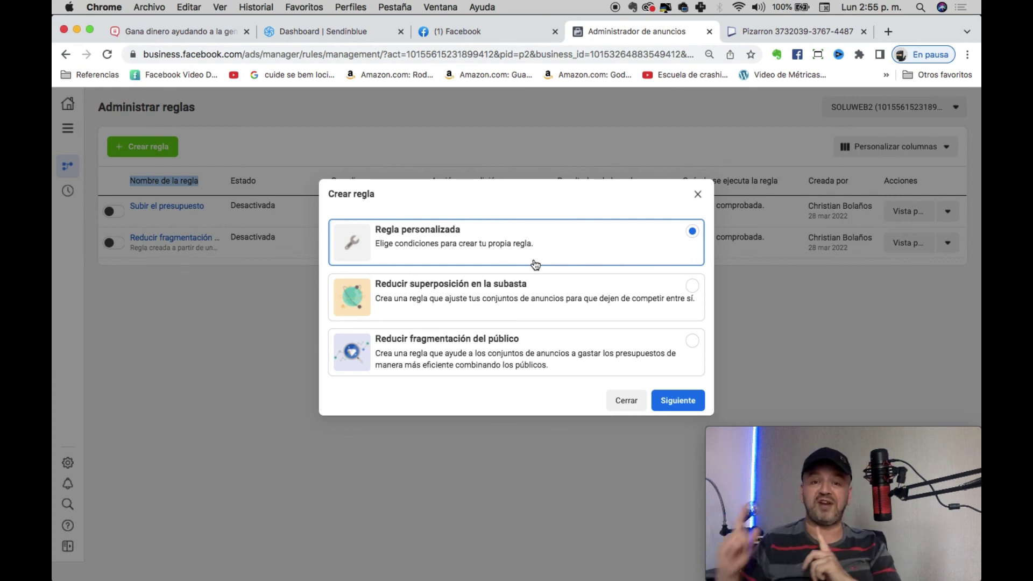
{"action": "left_click", "coordinate": [417, 285]}
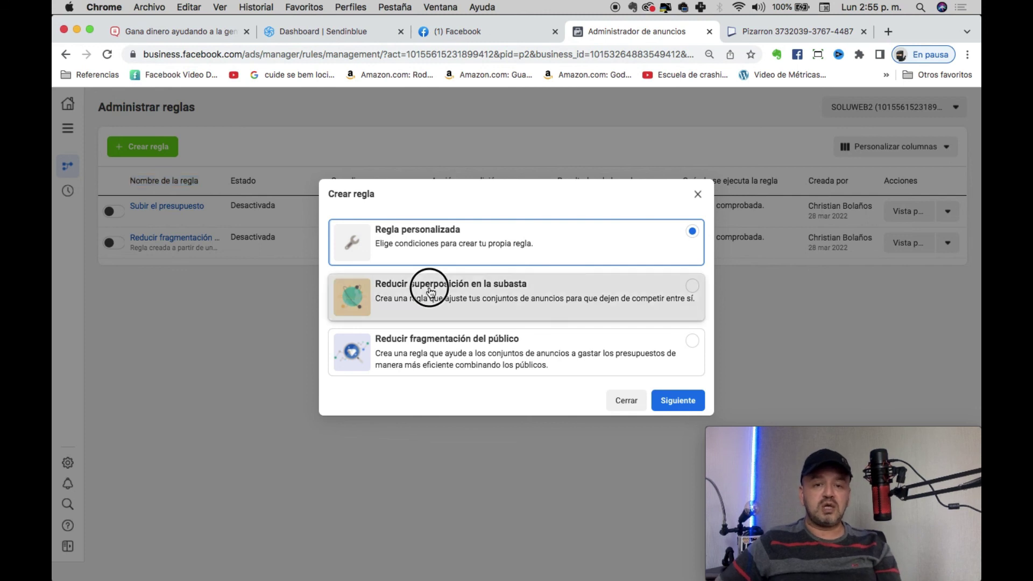
{"action": "left_click", "coordinate": [659, 401]}
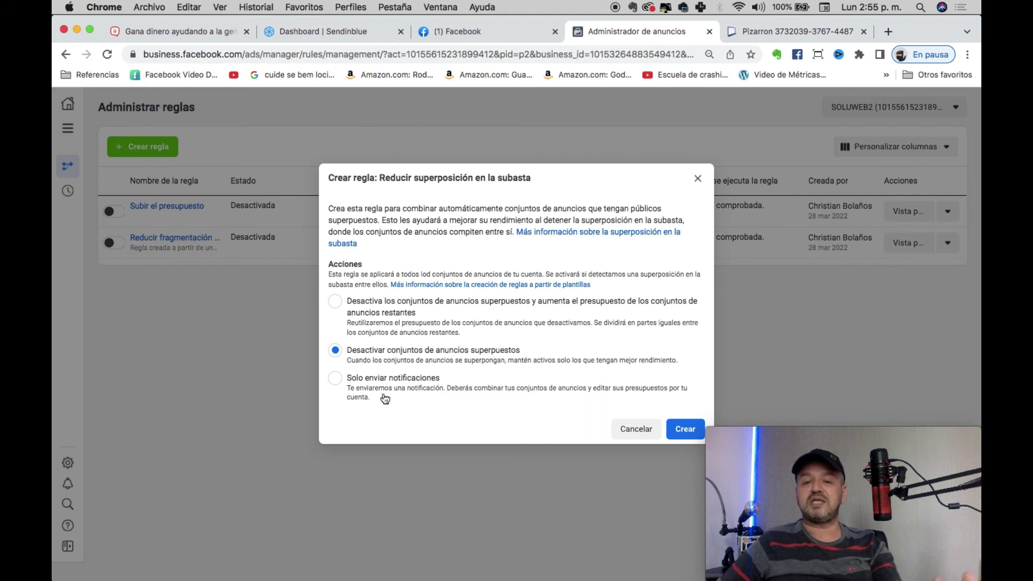
{"action": "left_click", "coordinate": [686, 429]}
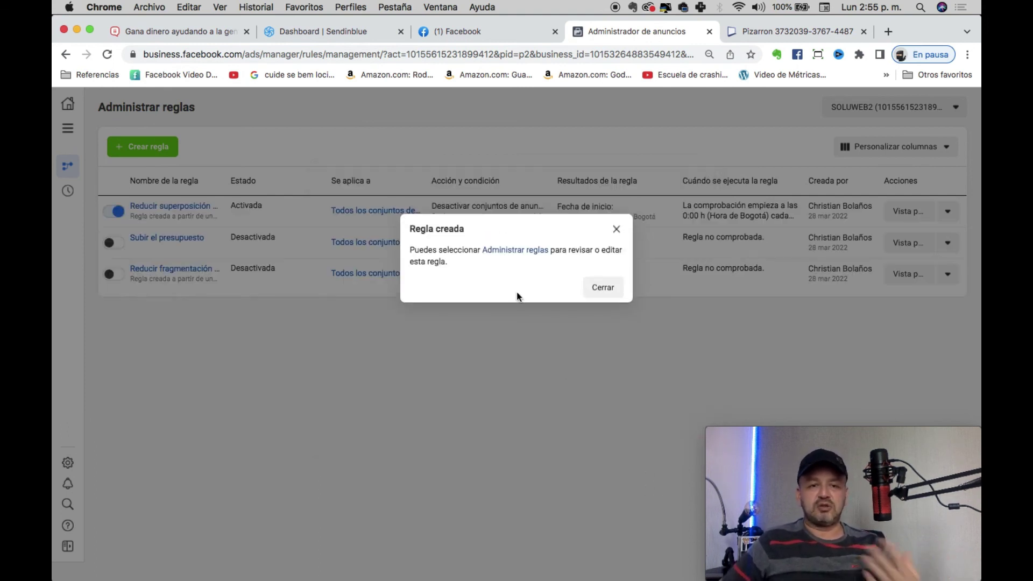
{"action": "left_click", "coordinate": [591, 291]}
Deactivate the new auction overlap rule and dismiss the saved-changes confirmation
{"action": "left_click", "coordinate": [118, 217]}
{"action": "left_click", "coordinate": [590, 277]}
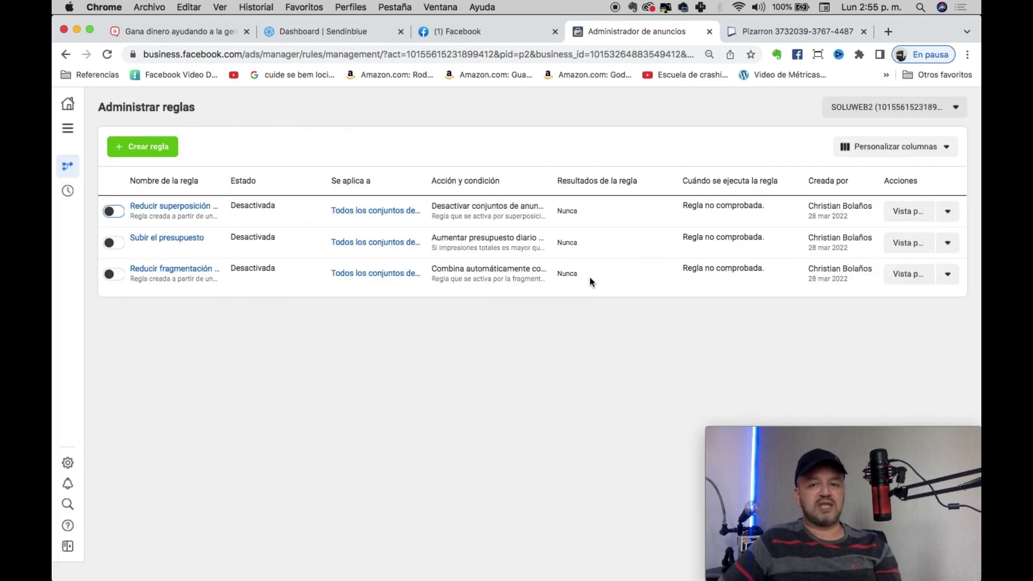